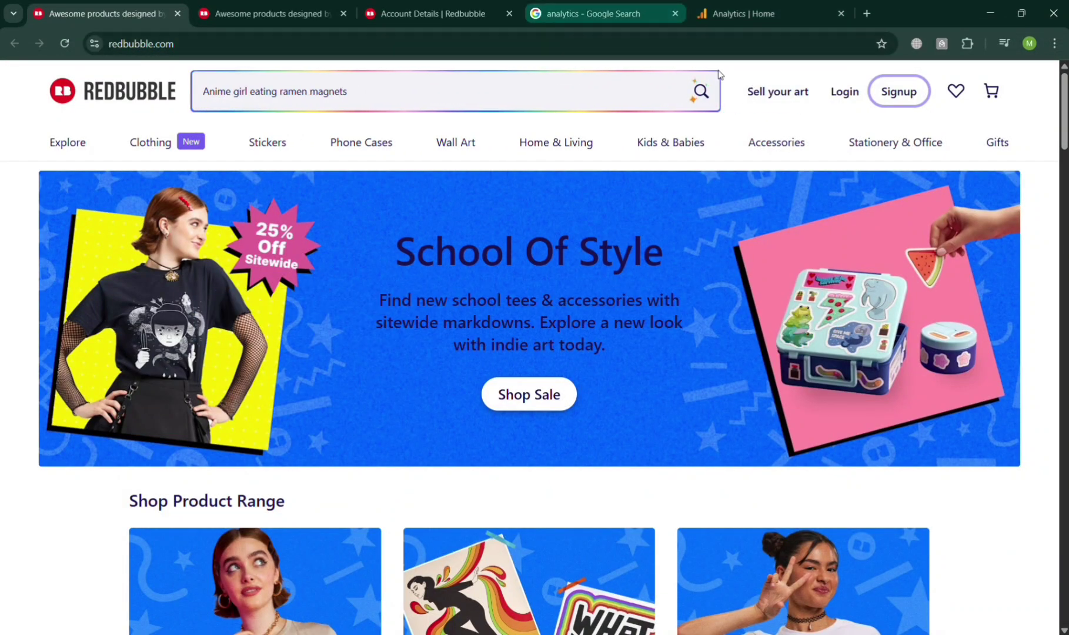
Switch to the Google Analytics home tab and scroll through it
click(720, 4)
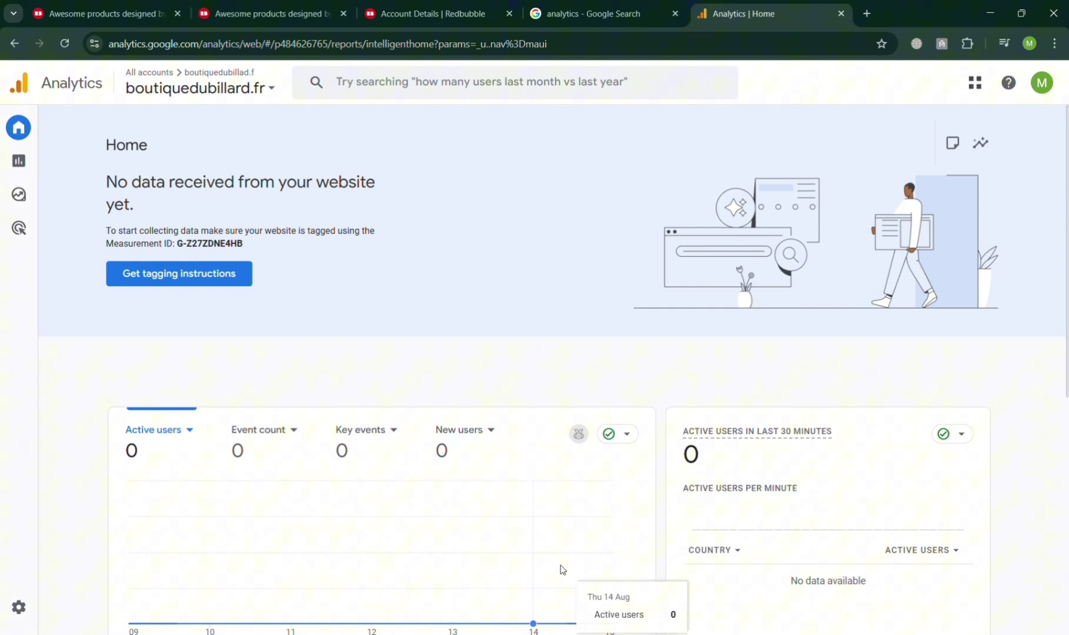
scroll(560, 570, down, 1)
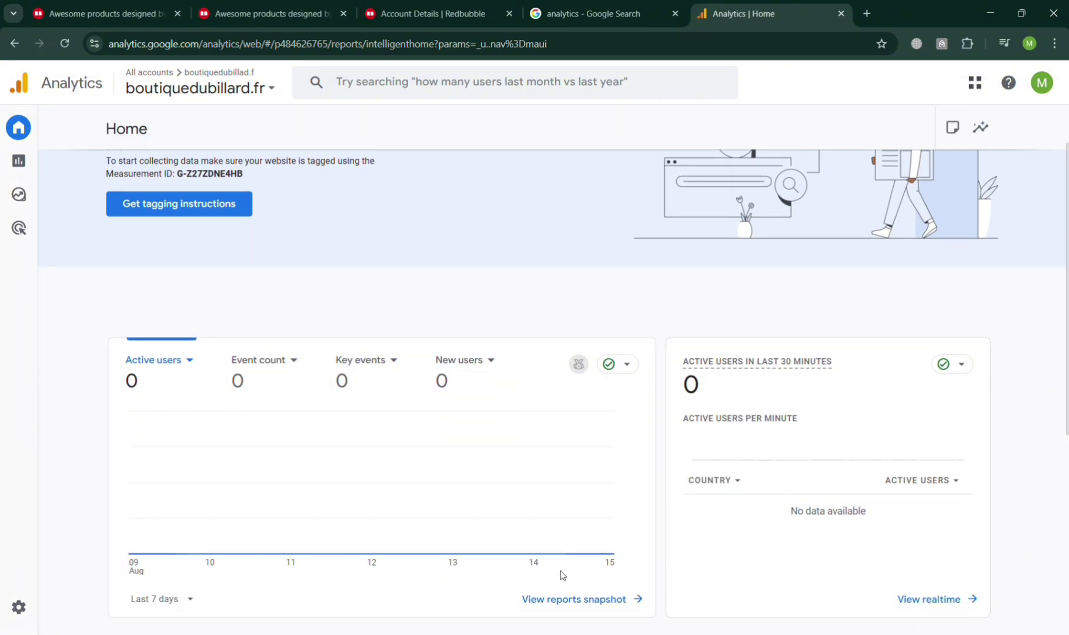
scroll(560, 575, down, 2)
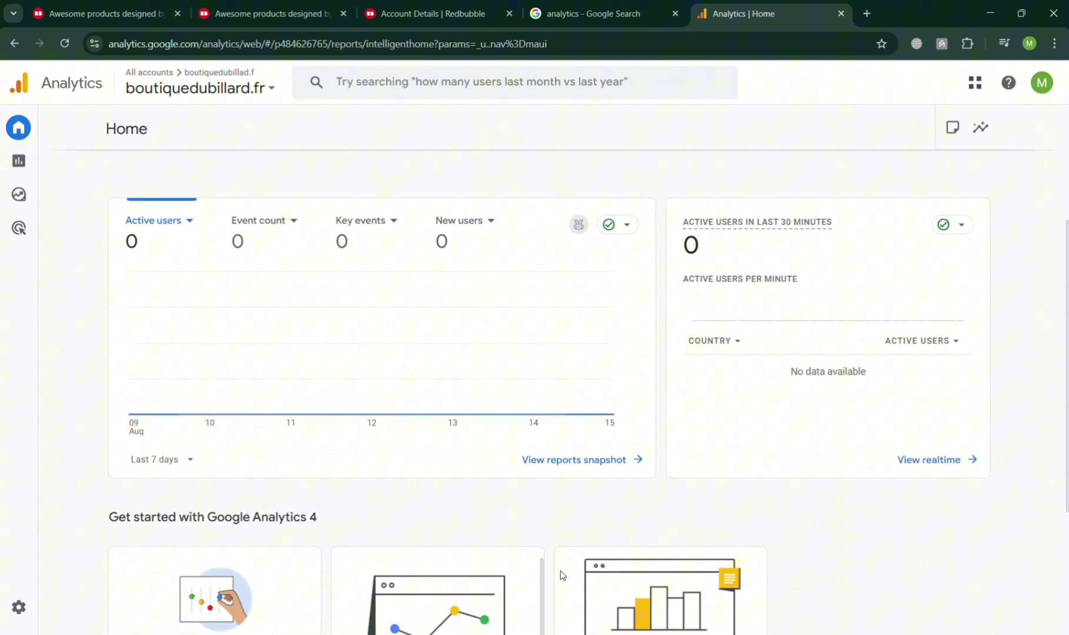
scroll(560, 574, up, 3)
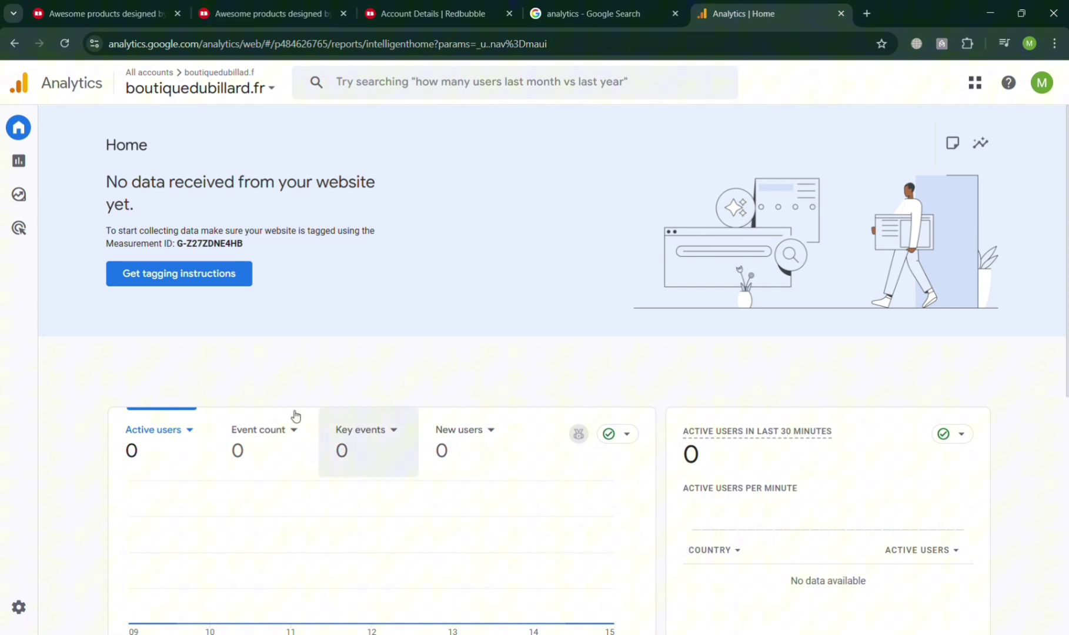
scroll(447, 520, down, 7)
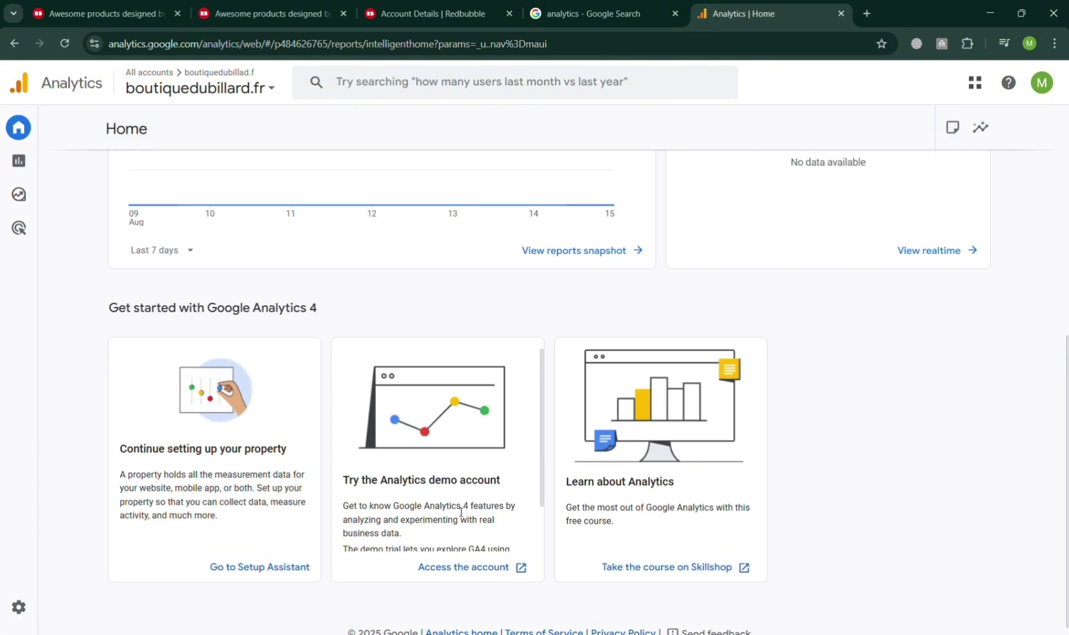
scroll(460, 509, up, 6)
scroll(464, 512, down, 6)
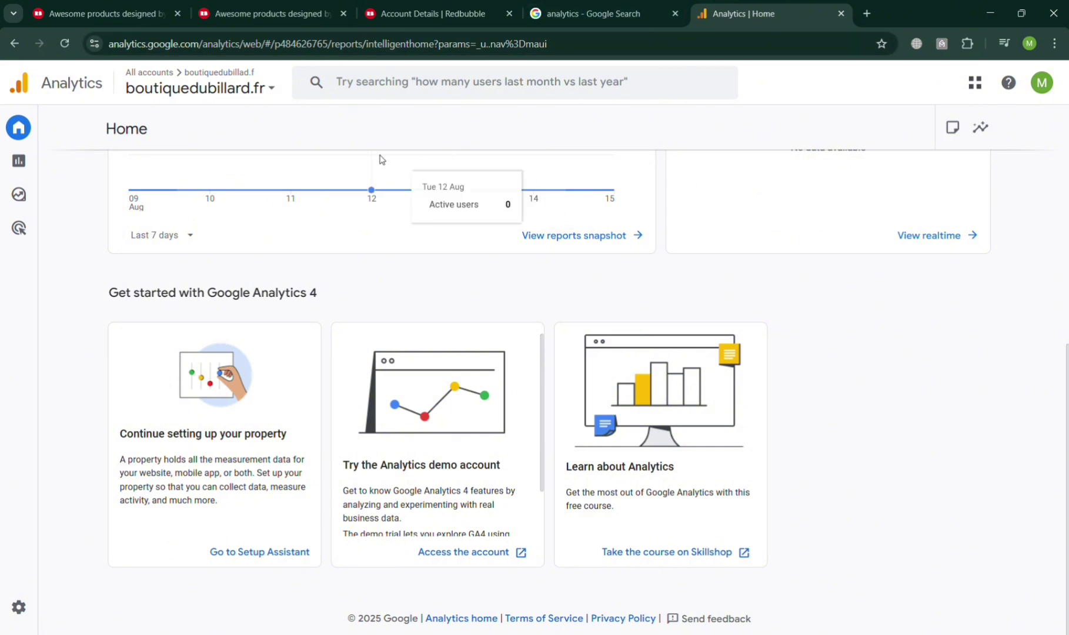
Browse the Redbubble shop homepage and its products
click(103, 13)
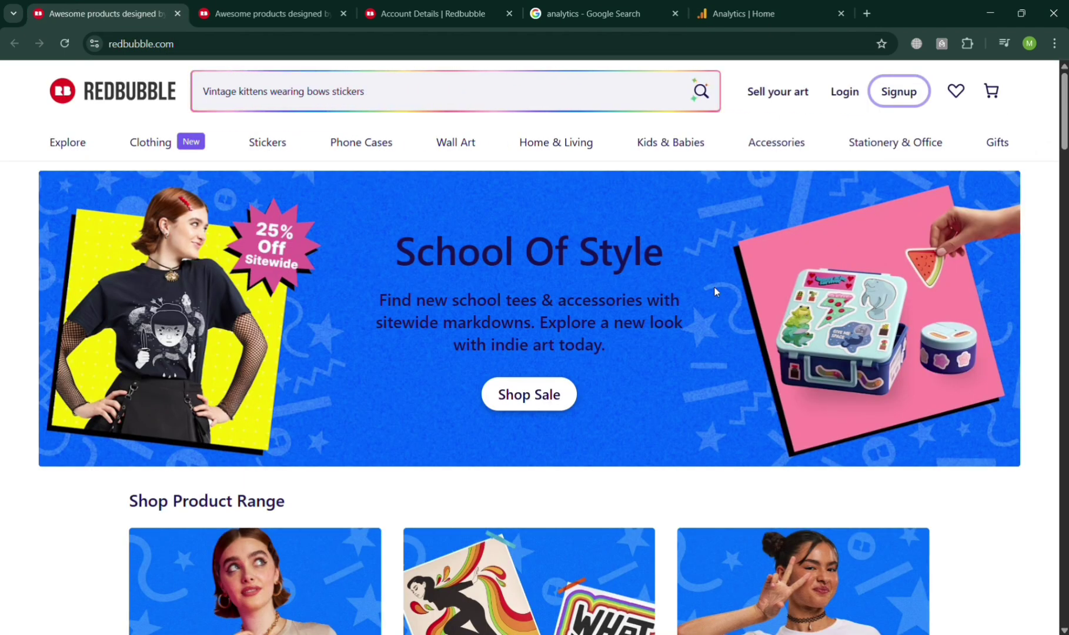
scroll(723, 338, down, 19)
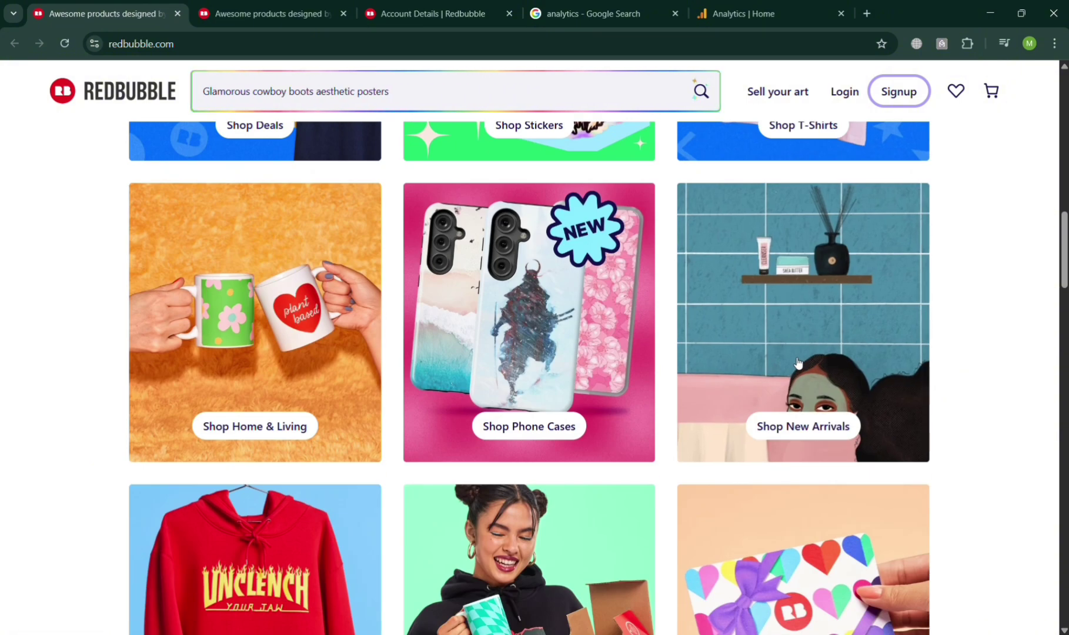
scroll(797, 363, down, 5)
scroll(798, 368, down, 5)
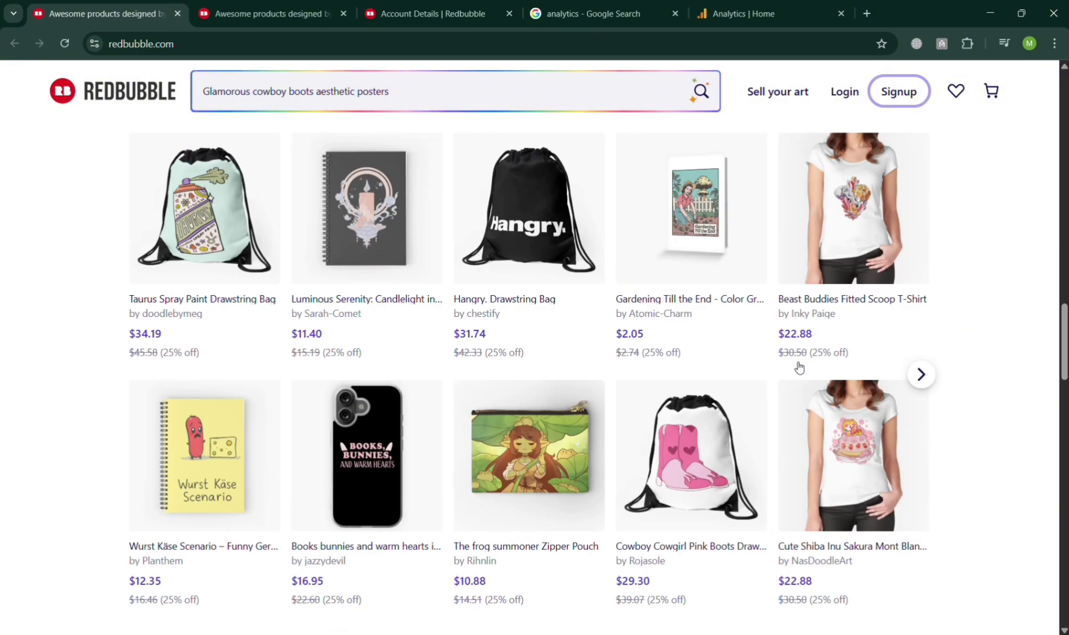
scroll(800, 376, up, 10)
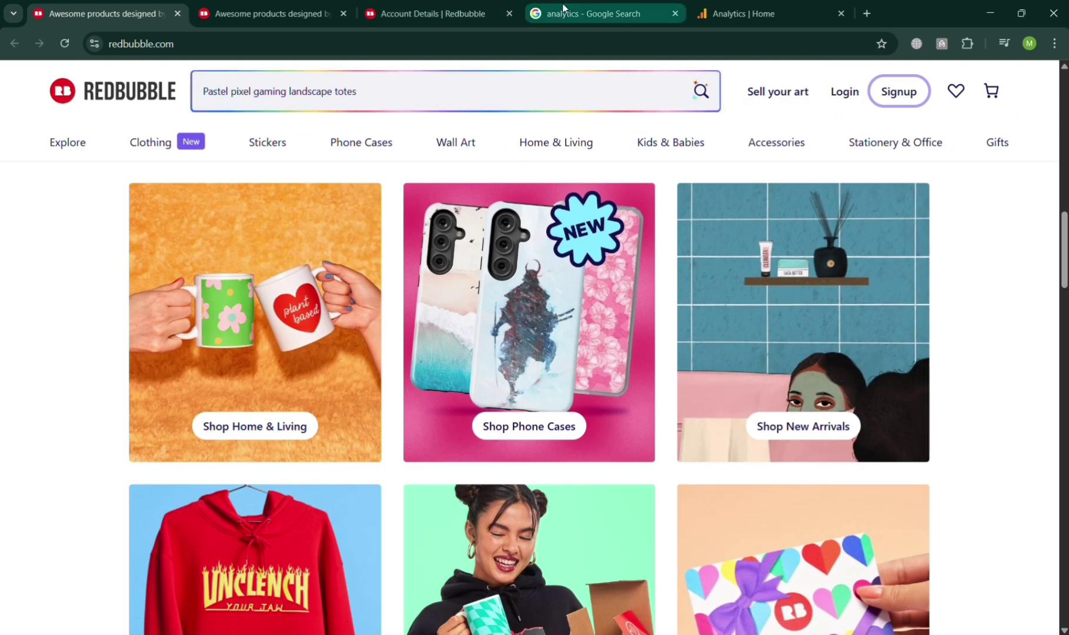
Skim the analytics search results, then return to Google Analytics Home
click(651, 4)
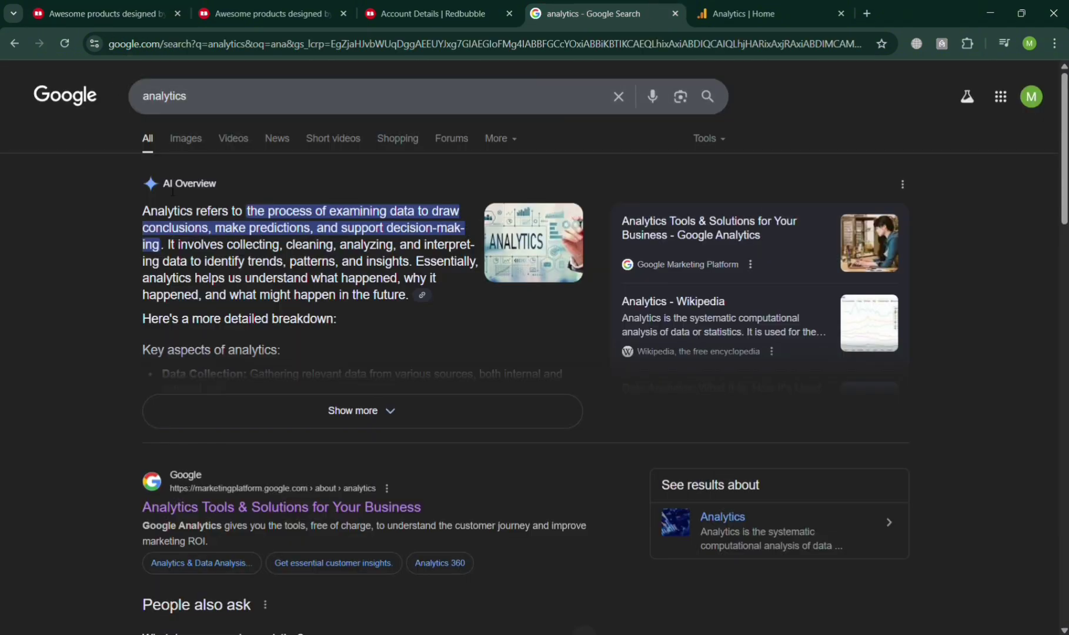
scroll(423, 282, down, 8)
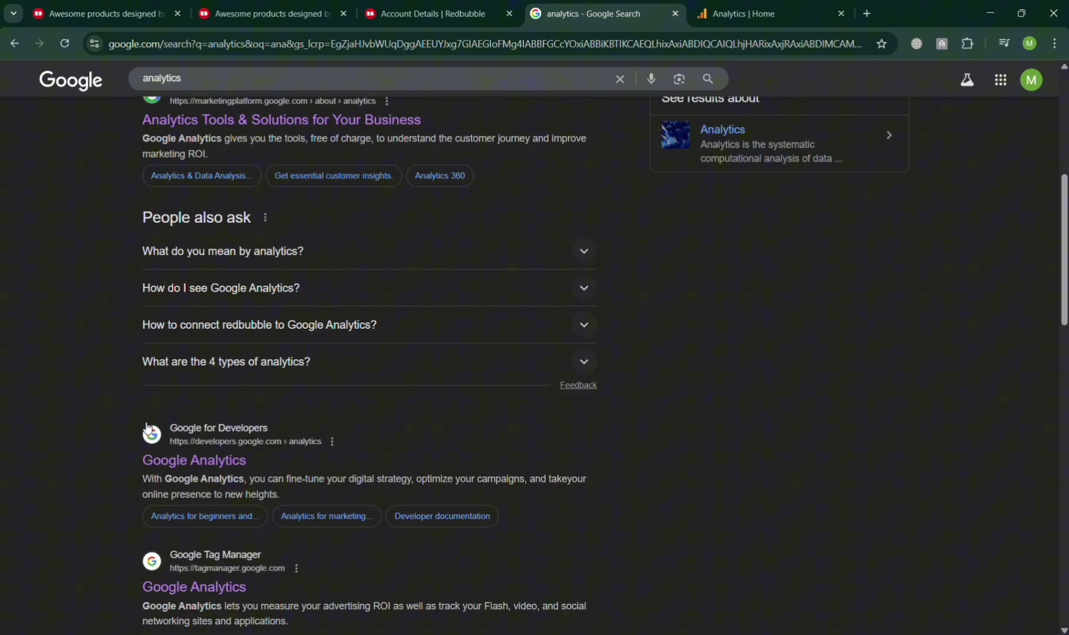
click(765, 14)
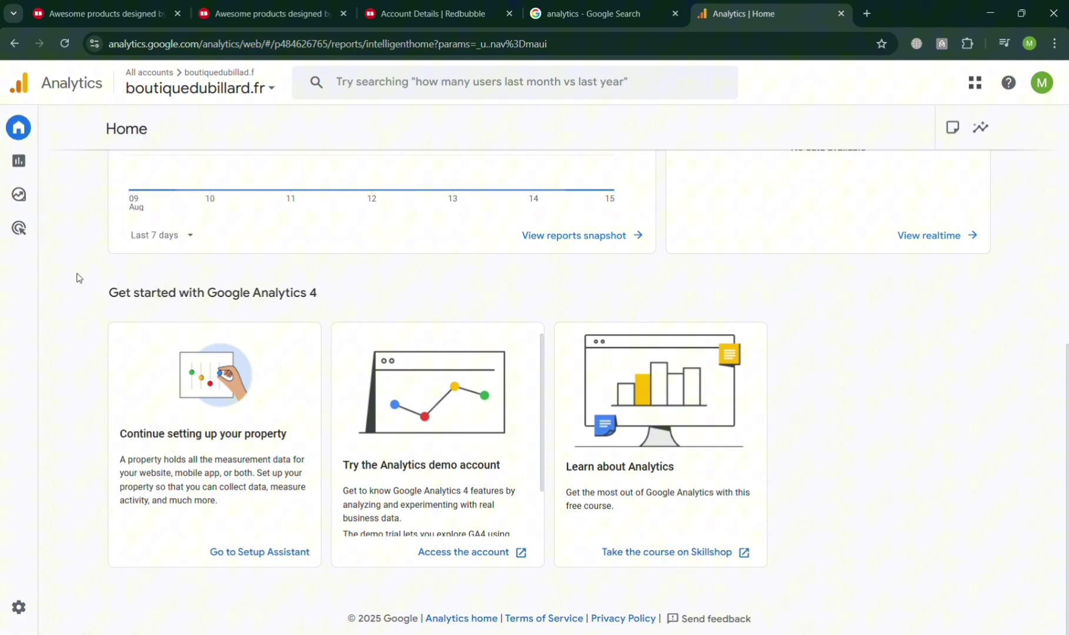
Open the tagging instructions for the boutiquedubillard.fr web data stream
scroll(396, 332, up, 7)
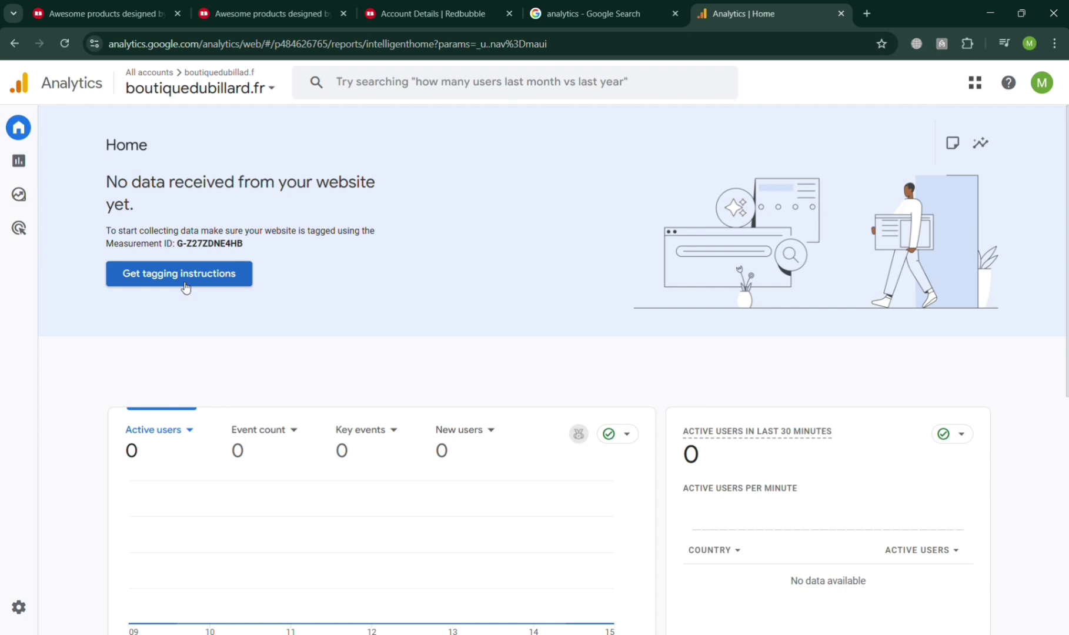
click(186, 288)
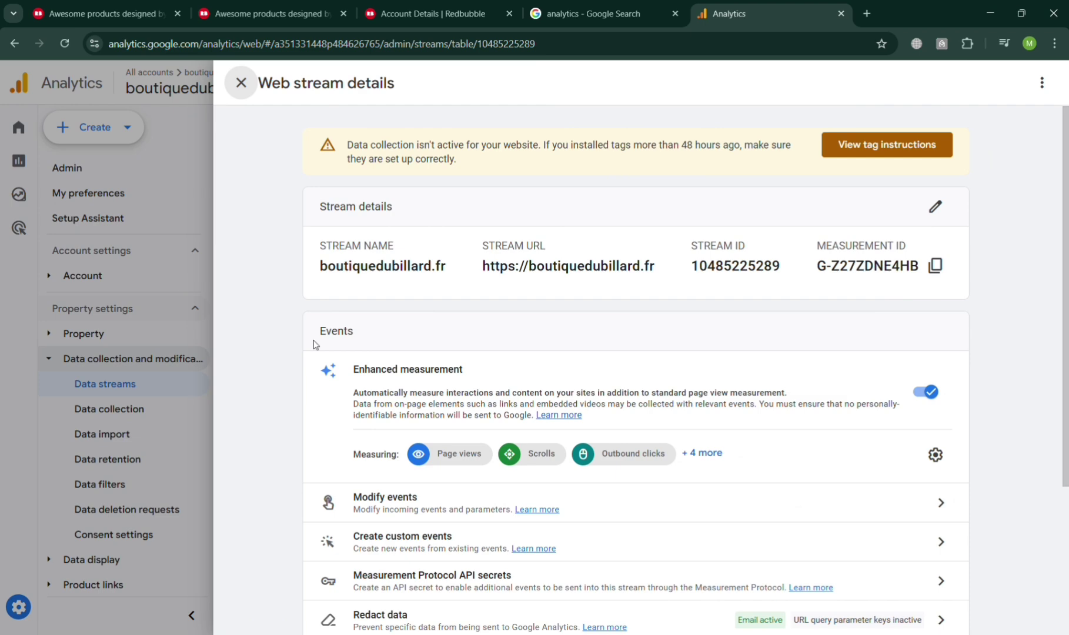
Close the web stream details and start creating a new Analytics account
scroll(796, 277, down, 3)
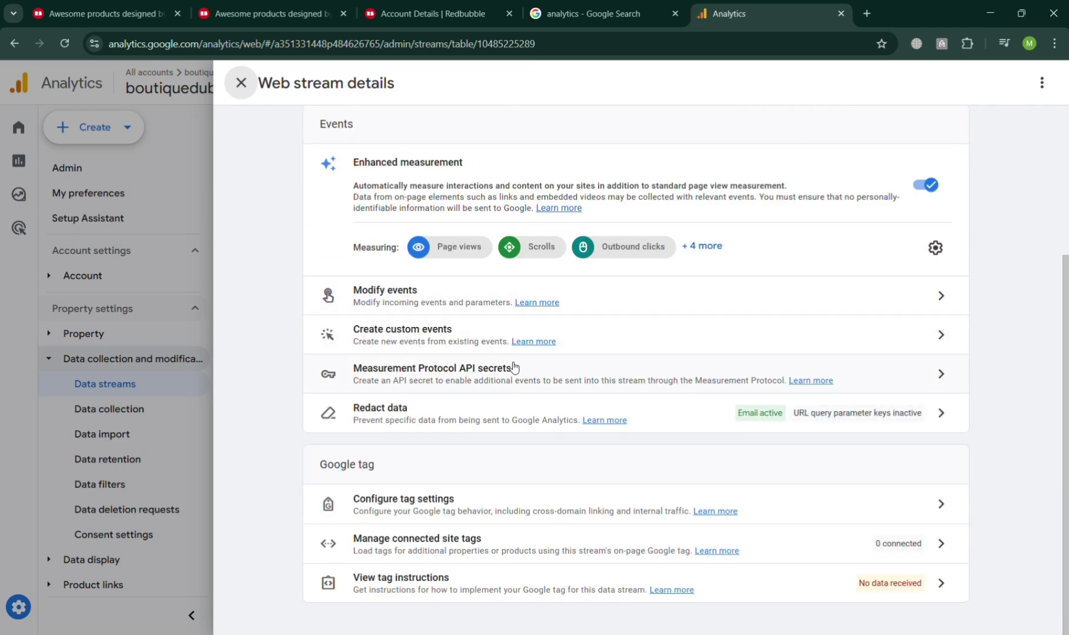
click(174, 275)
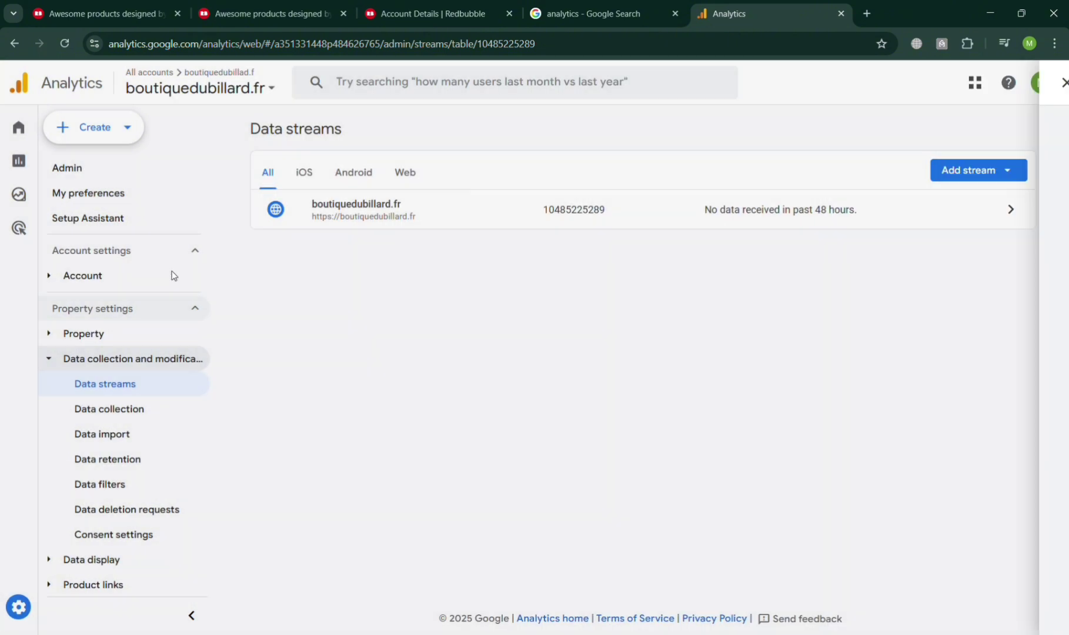
click(101, 127)
click(116, 163)
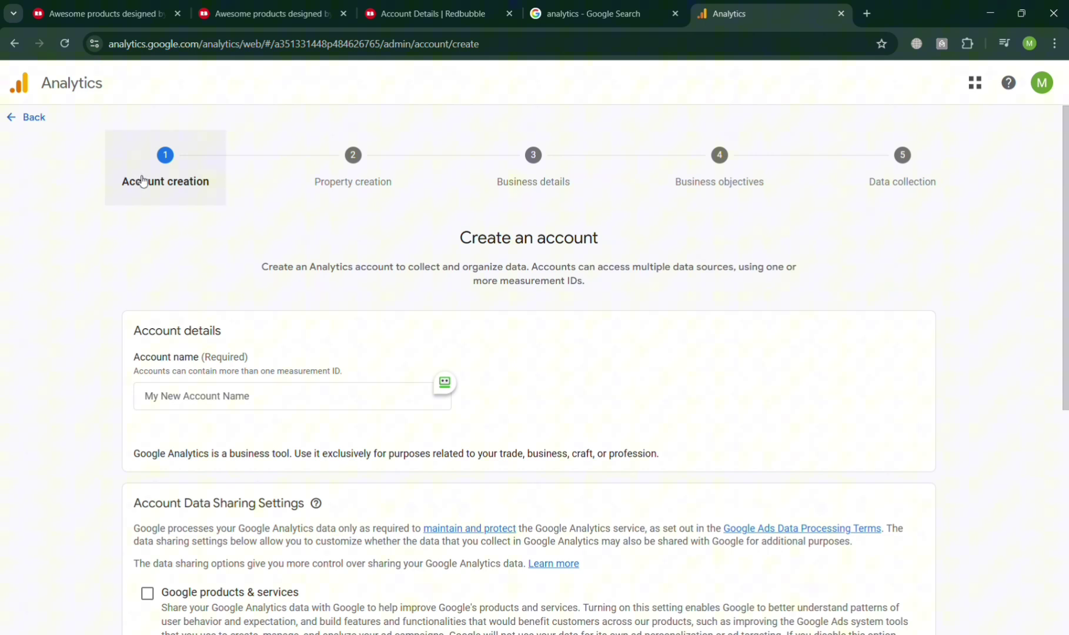
Name the new Analytics account MyRedbubble
click(210, 395)
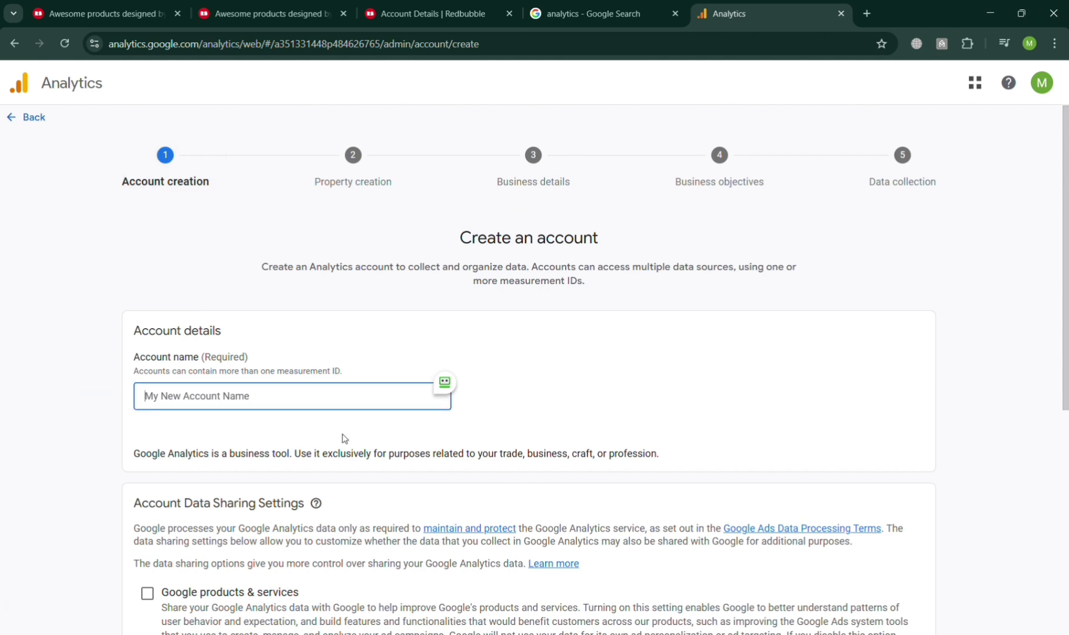
scroll(344, 438, down, 7)
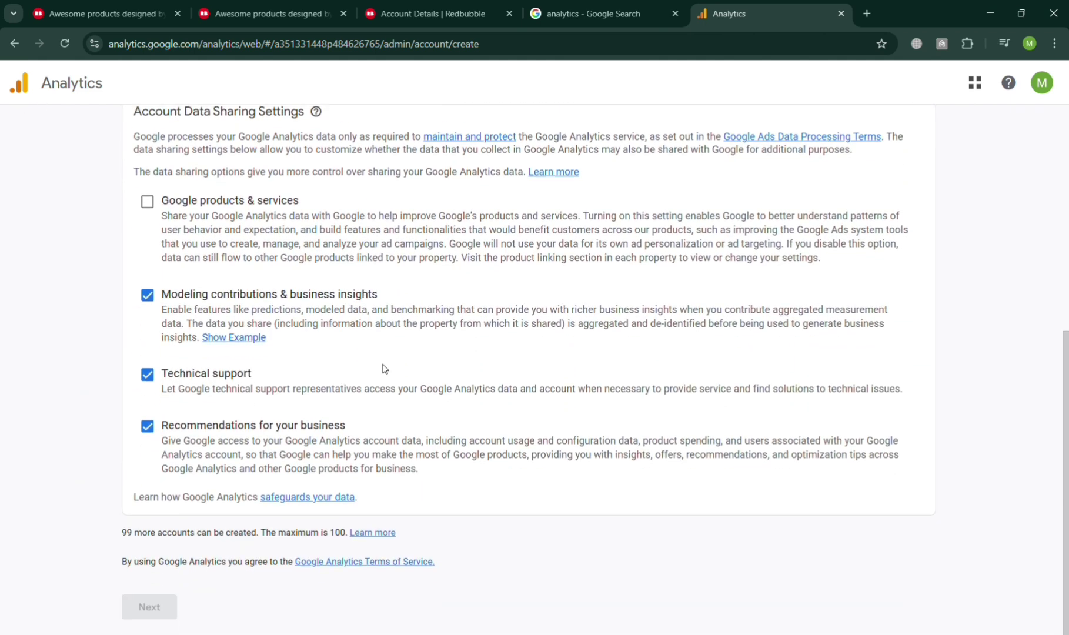
scroll(385, 368, up, 7)
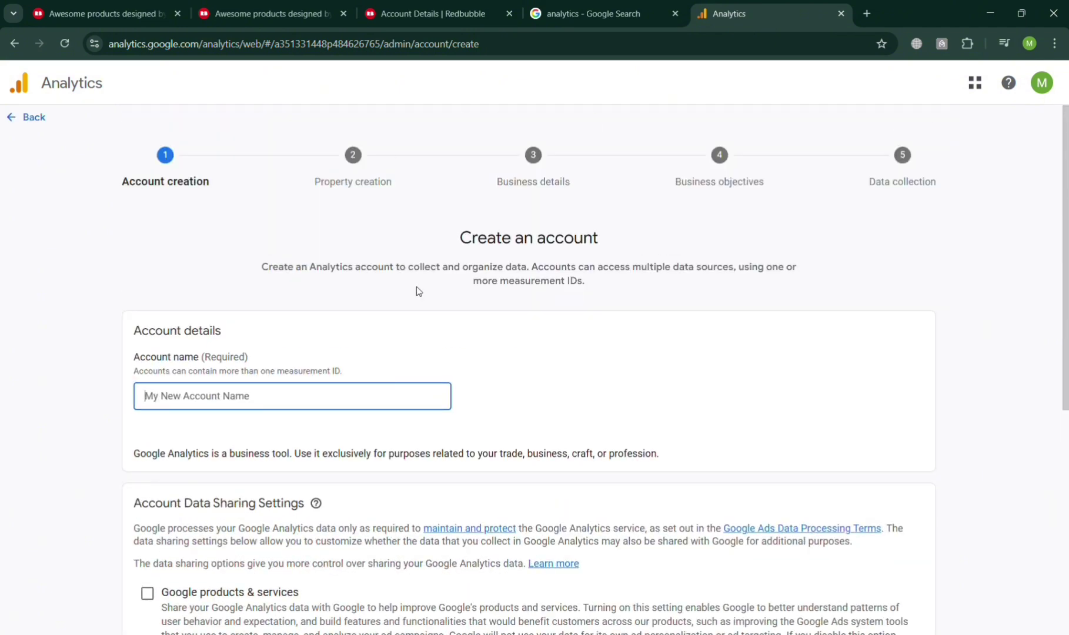
scroll(532, 354, down, 6)
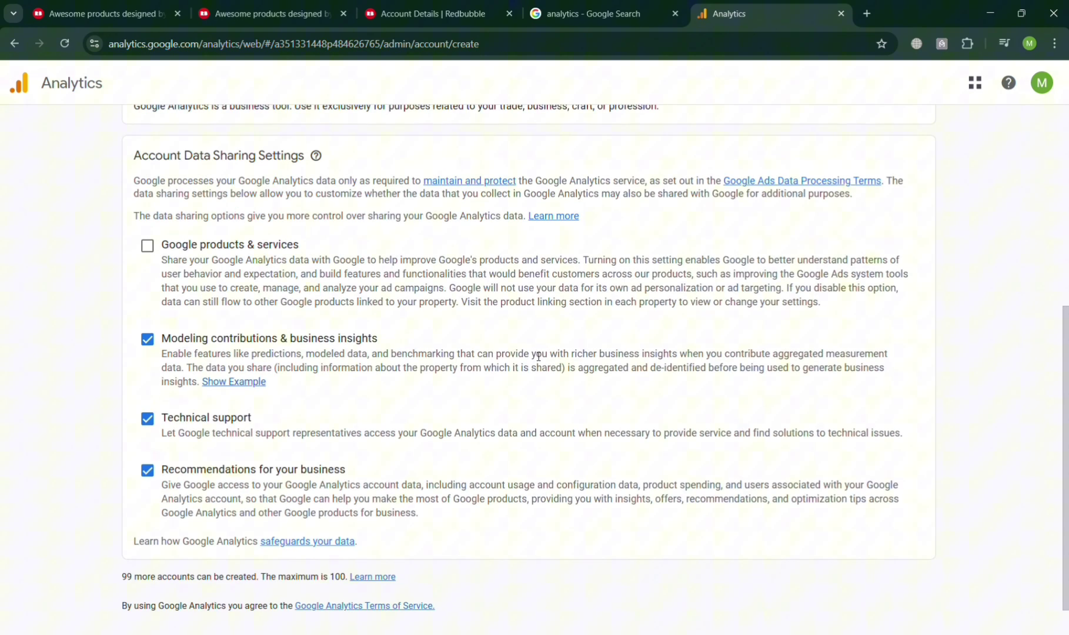
scroll(535, 356, up, 5)
click(301, 339)
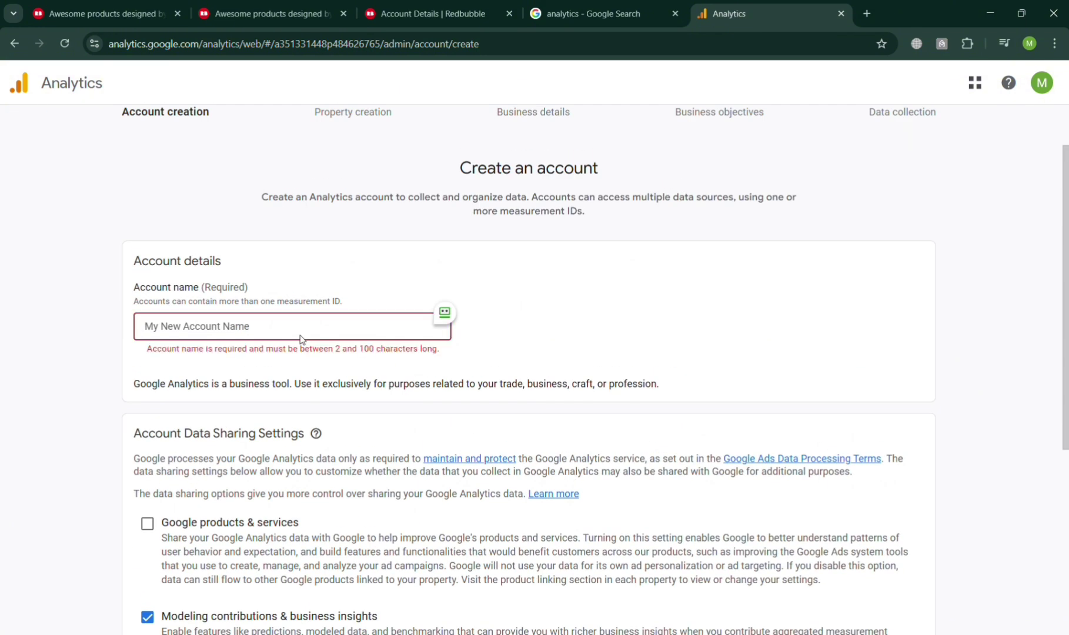
text(My)
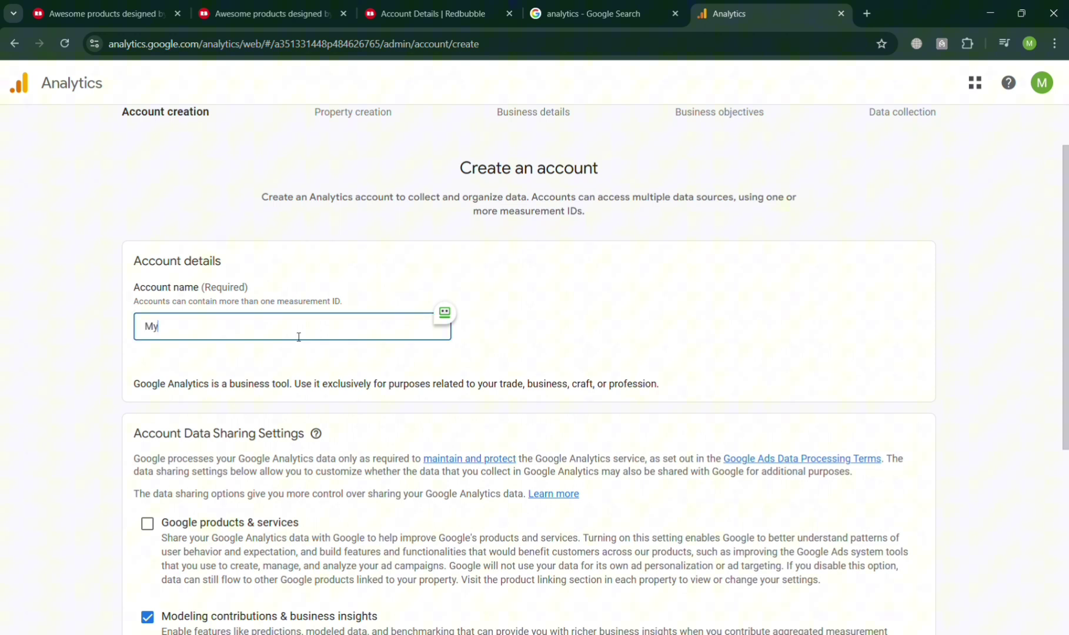
text(Redbubble)
Enable data sharing with Google products & services and continue to property creation
scroll(299, 337, down, 5)
click(147, 244)
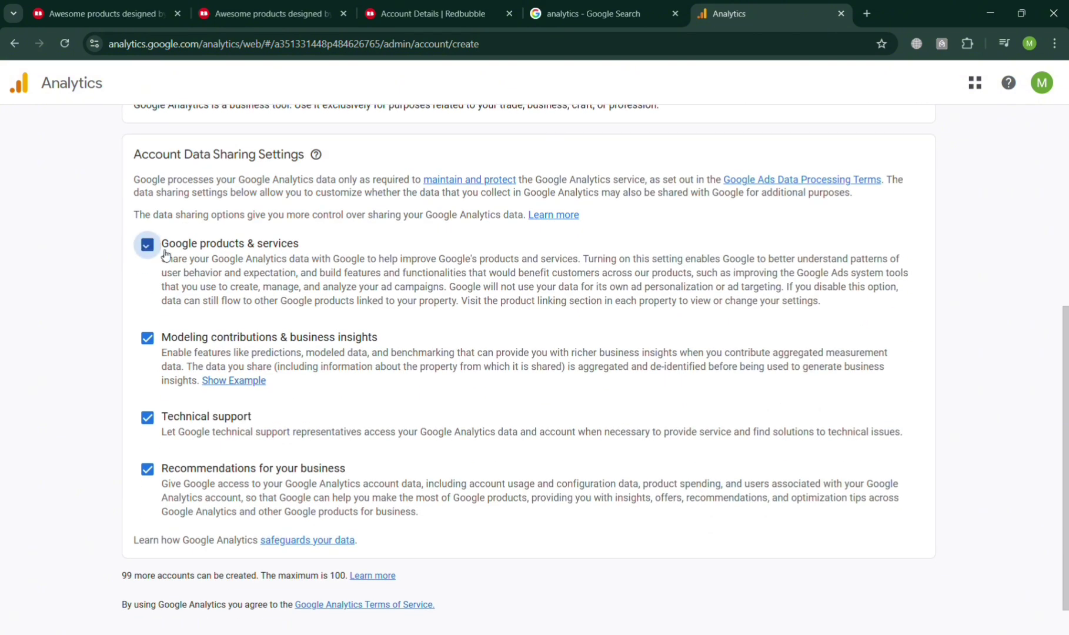
scroll(229, 339, down, 1)
click(148, 606)
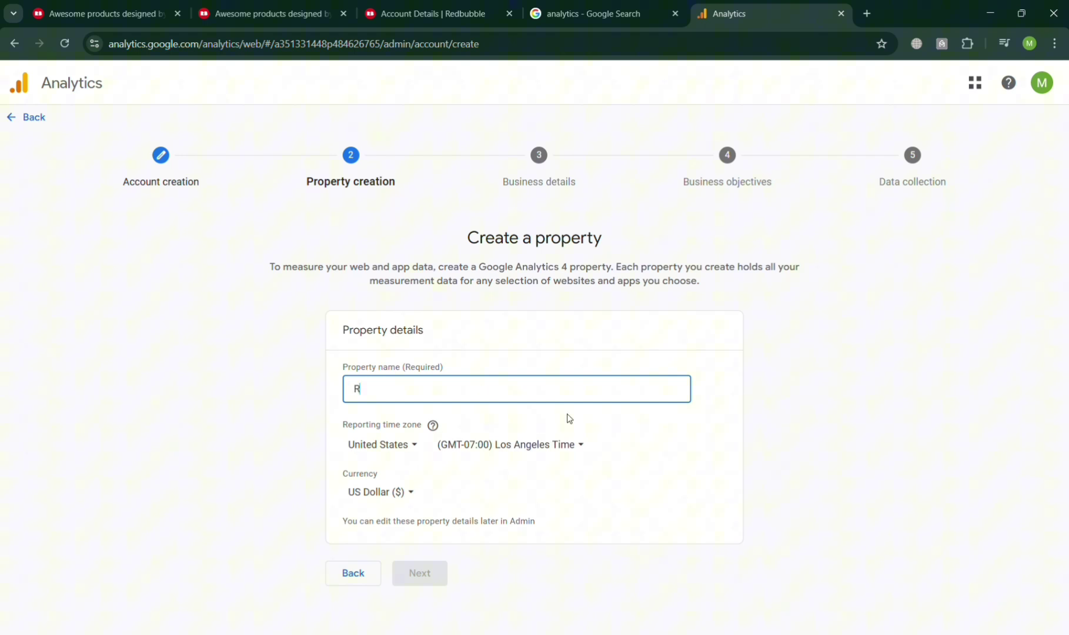
Name the property REDBUBS, keeping US Dollar as the reporting currency
text(REDBUBS)
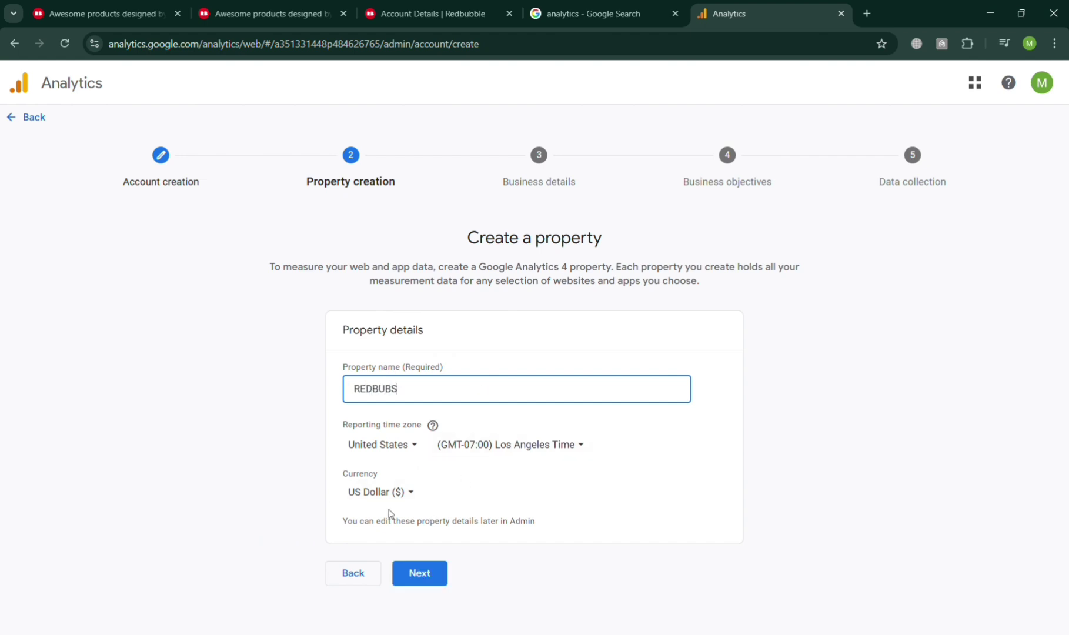
click(393, 494)
click(394, 494)
click(394, 494)
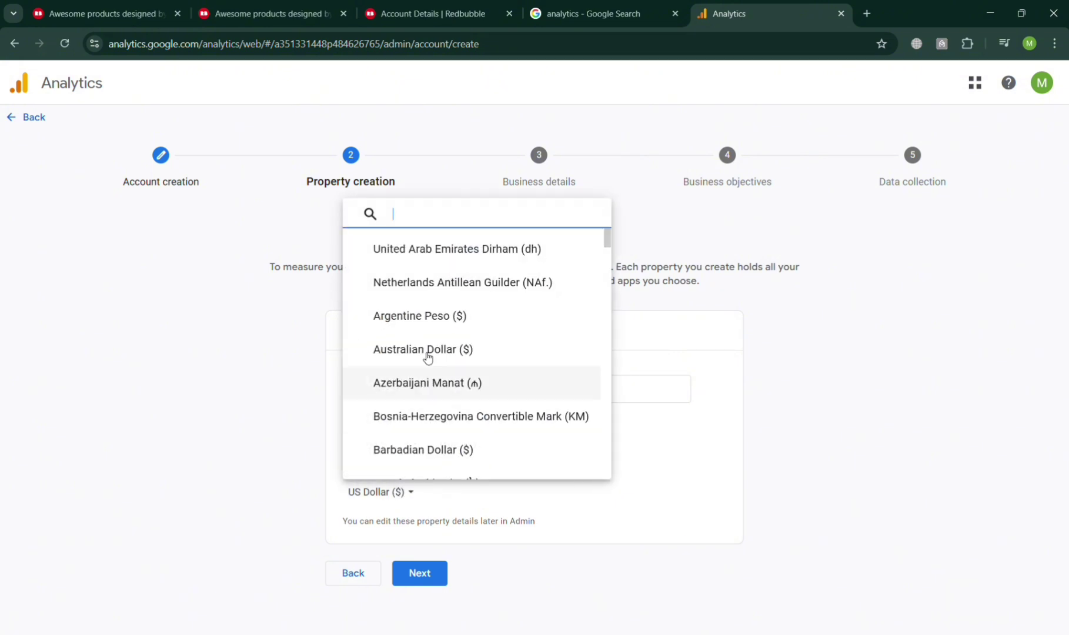
scroll(443, 419, down, 1)
scroll(443, 418, down, 13)
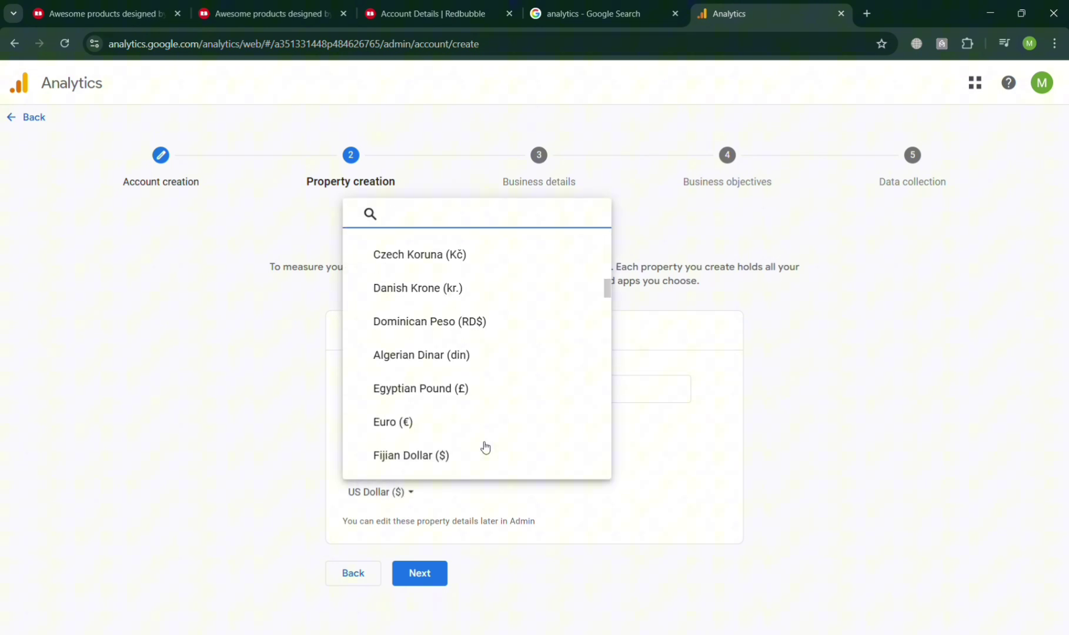
scroll(488, 443, down, 4)
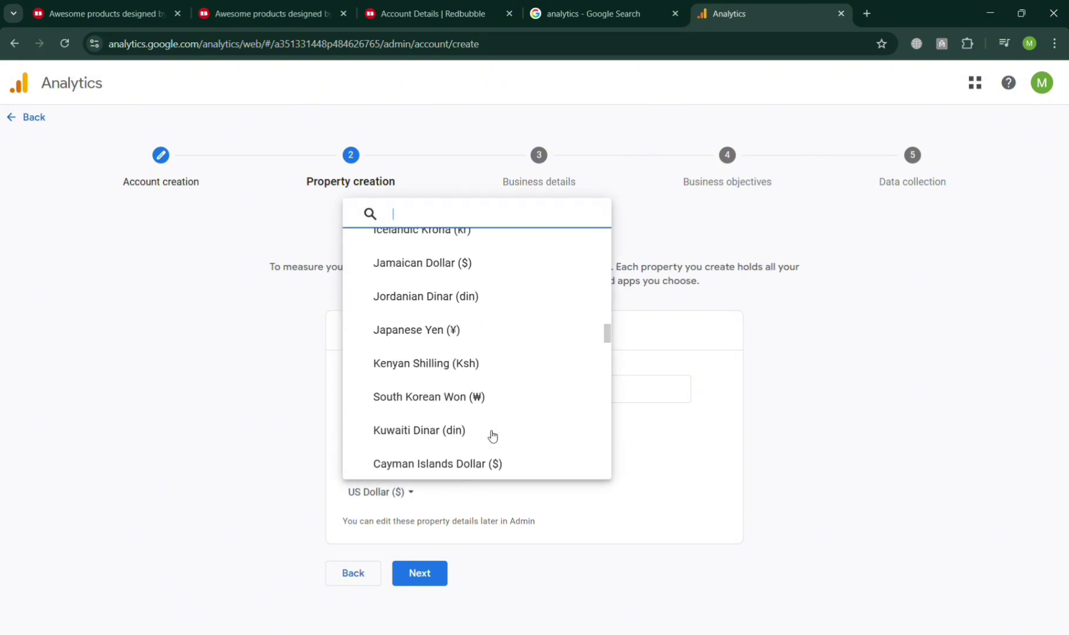
click(673, 413)
Keep United States and Los Angeles Time as country and time zone, then continue
click(415, 445)
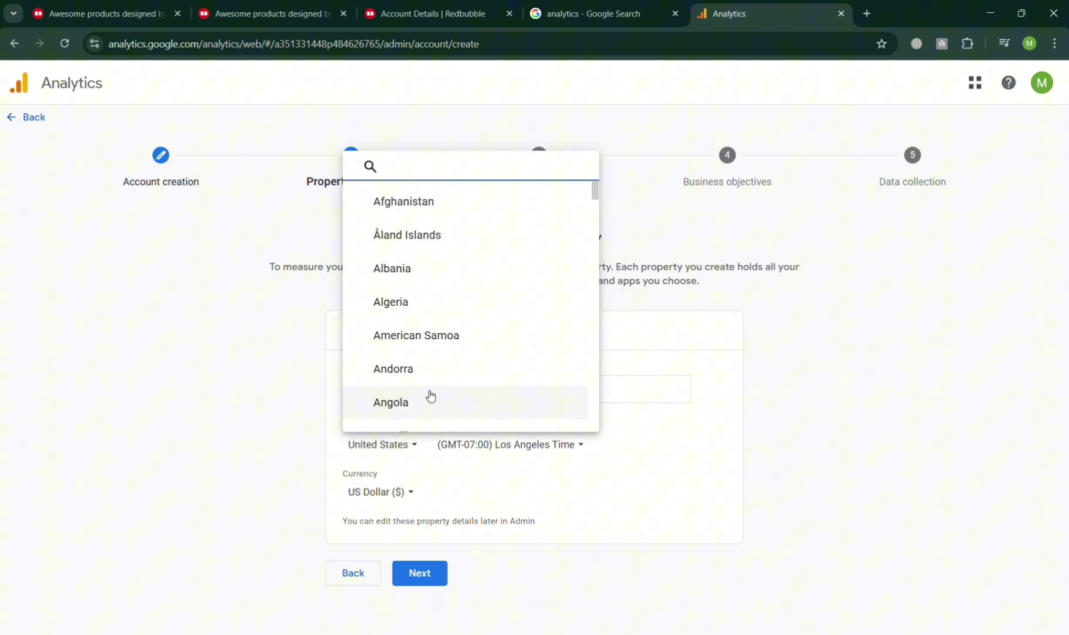
scroll(500, 314, down, 5)
scroll(502, 323, down, 5)
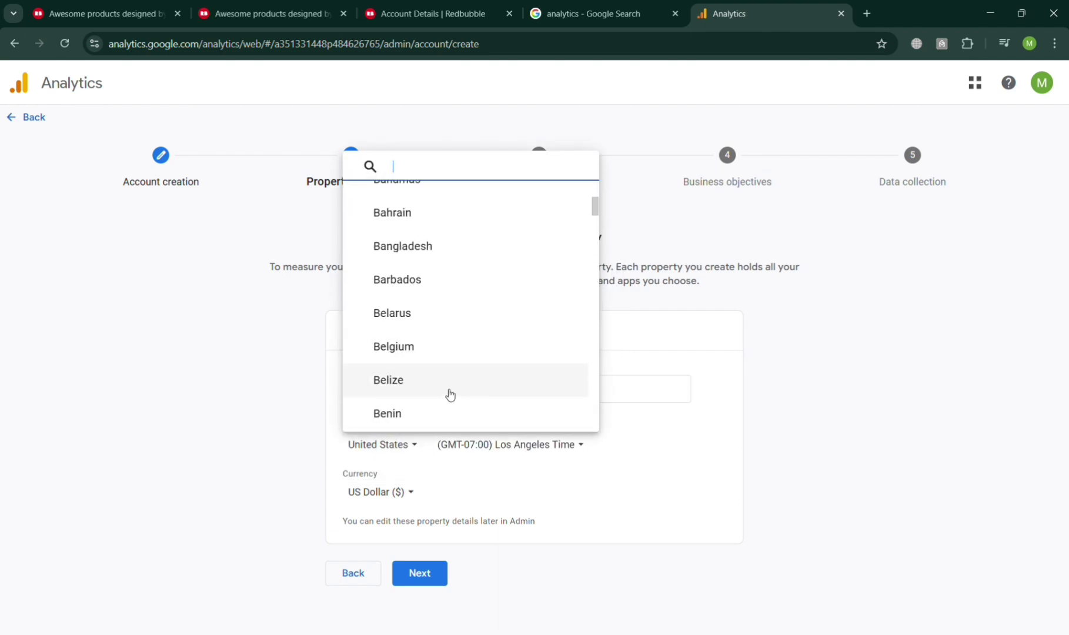
click(632, 453)
click(539, 454)
click(544, 457)
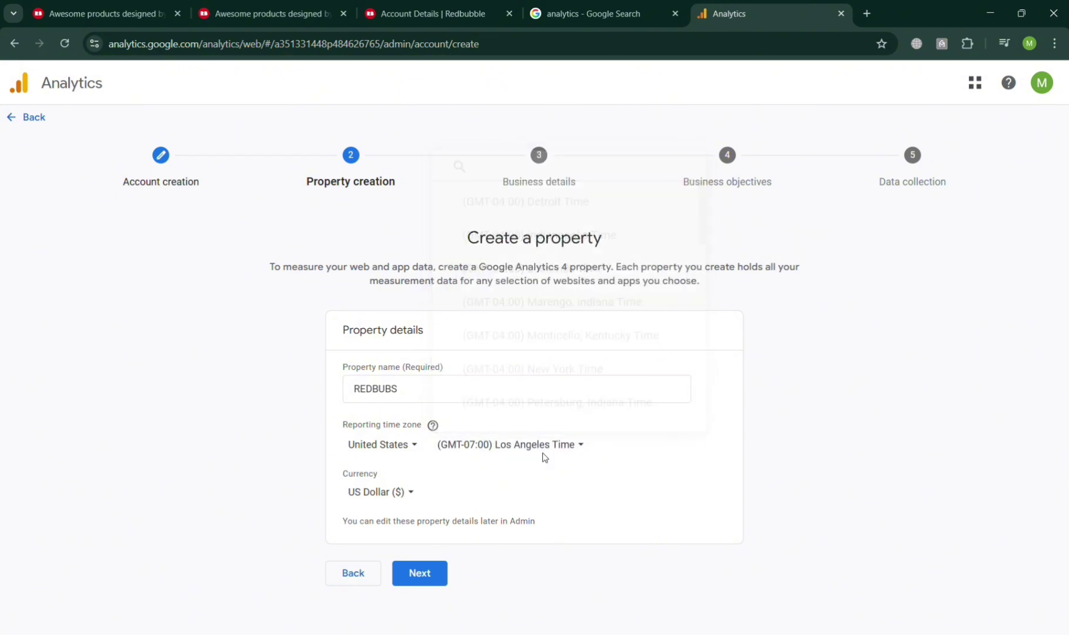
click(430, 581)
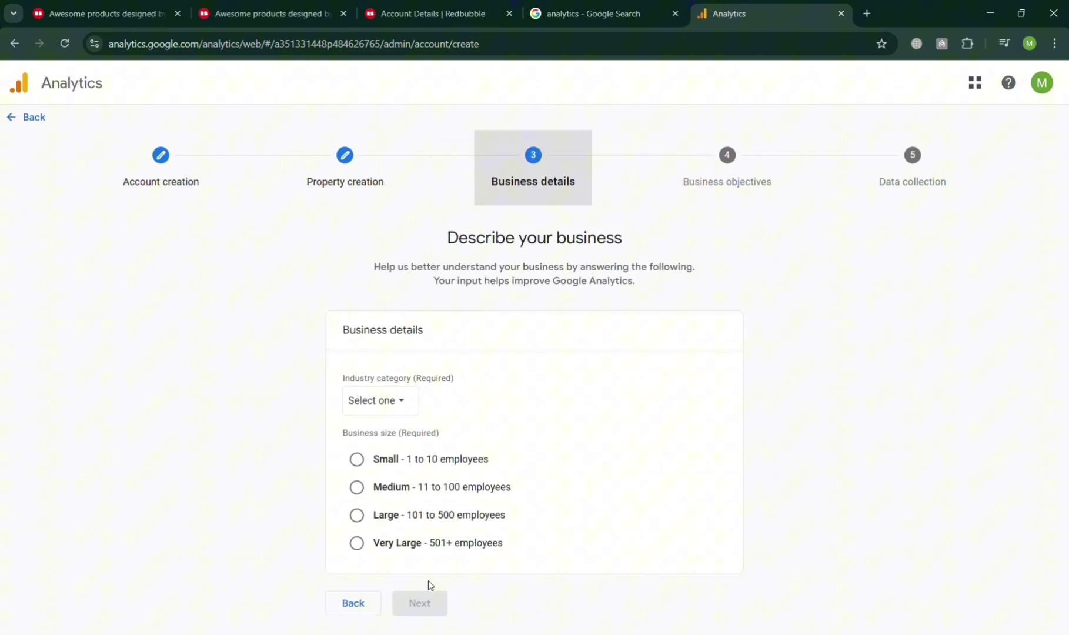
Set business size to Medium (11 to 100 employees) and industry to Business & Industrial
click(380, 488)
click(400, 411)
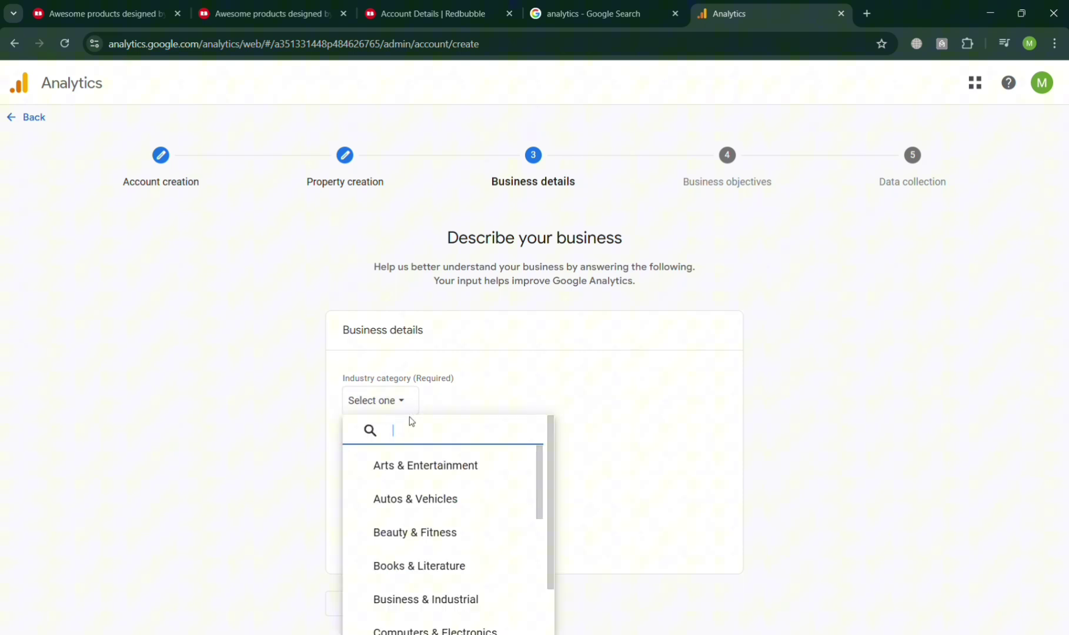
scroll(445, 523, down, 2)
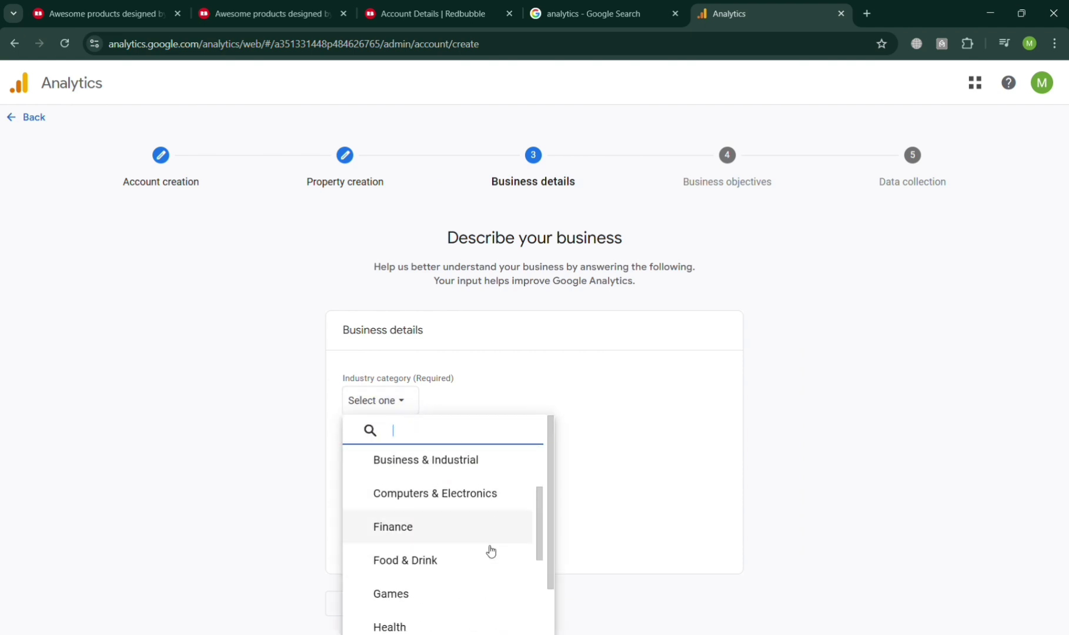
scroll(480, 573, down, 3)
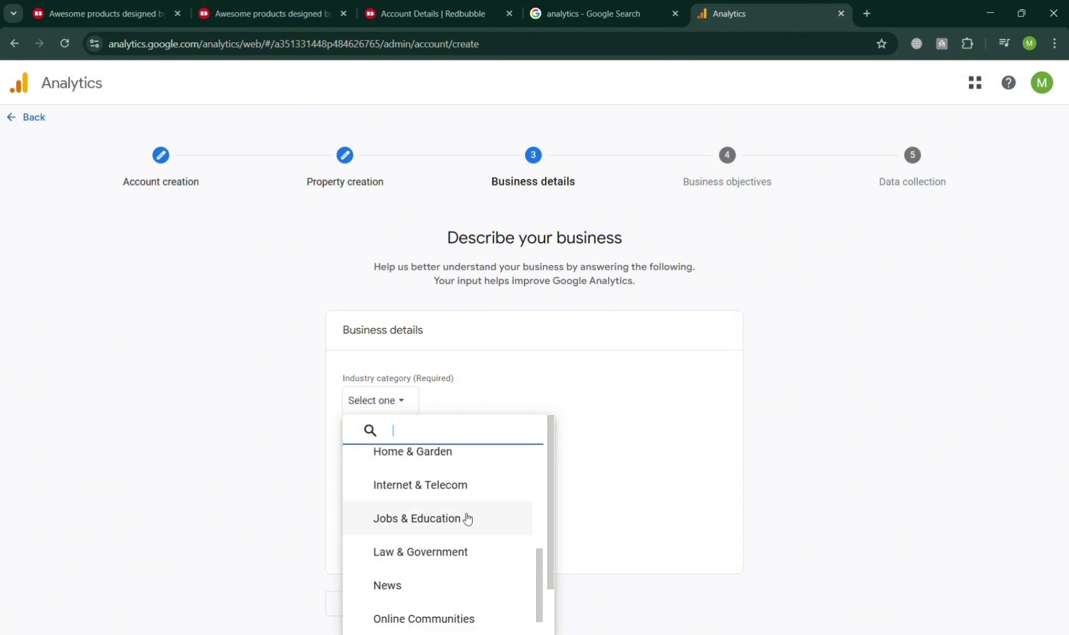
scroll(466, 559, down, 1)
scroll(464, 598, down, 3)
scroll(463, 599, up, 4)
scroll(475, 566, up, 5)
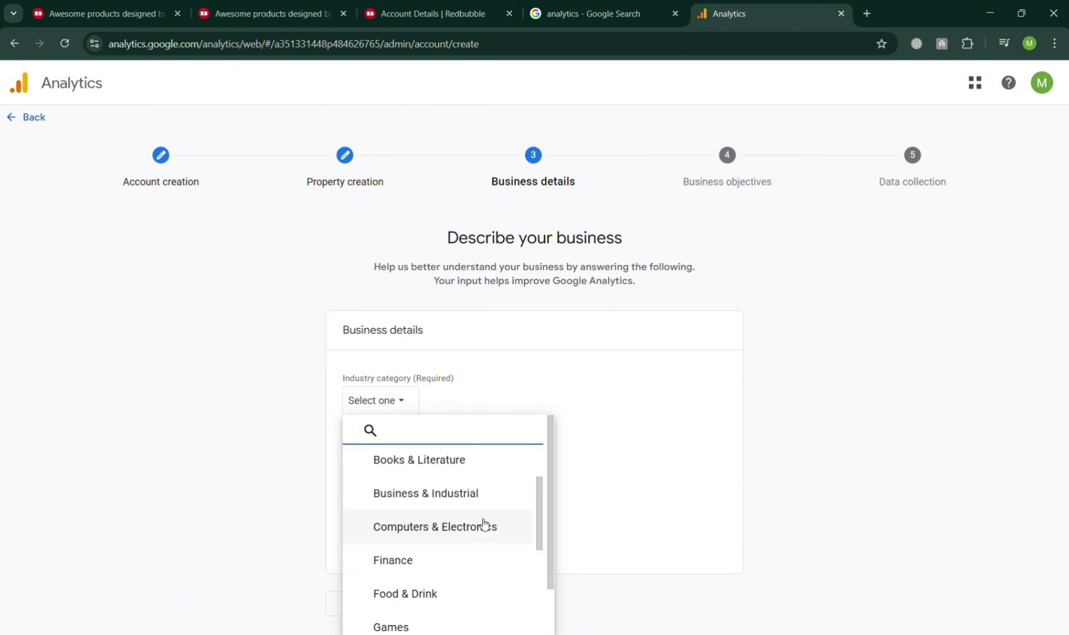
click(482, 499)
click(482, 491)
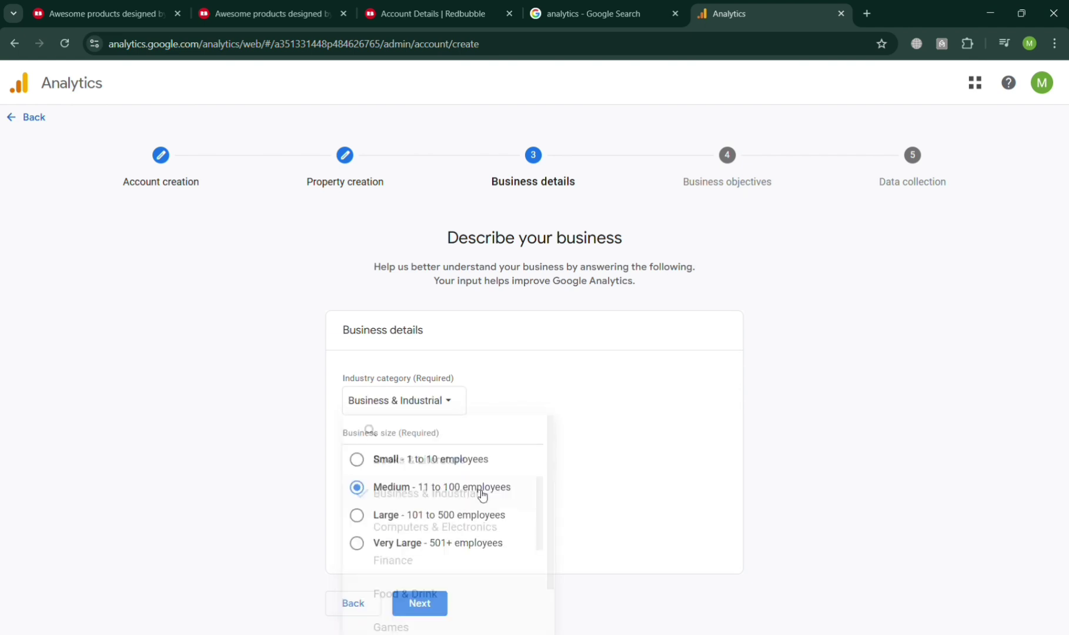
Pick Generate leads, Drive sales, engagement & retention and web/app traffic objectives, then create
click(428, 606)
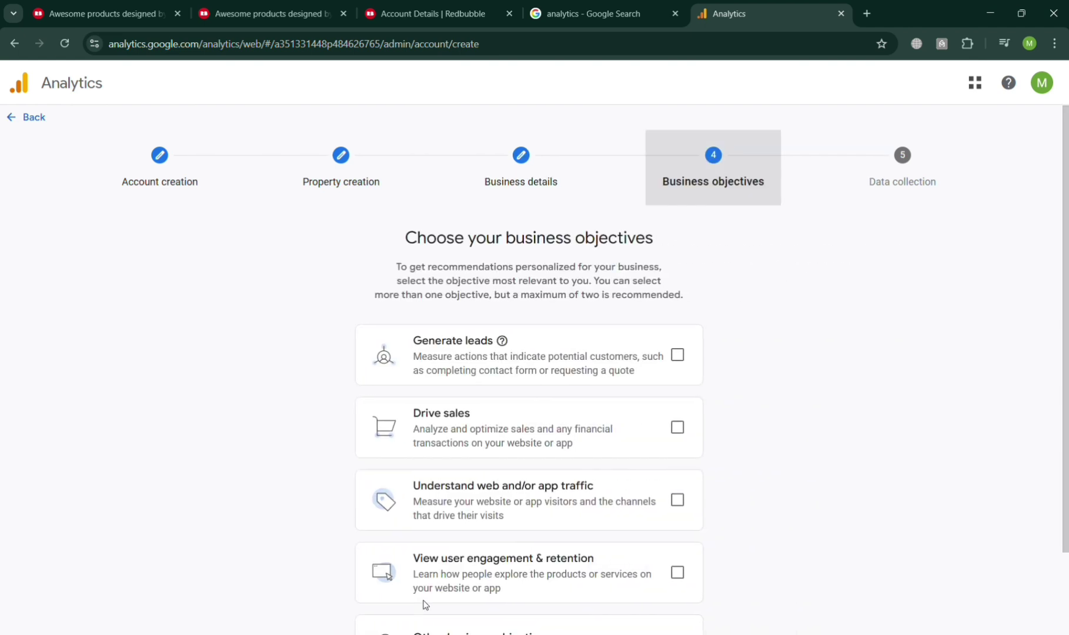
scroll(804, 248, down, 2)
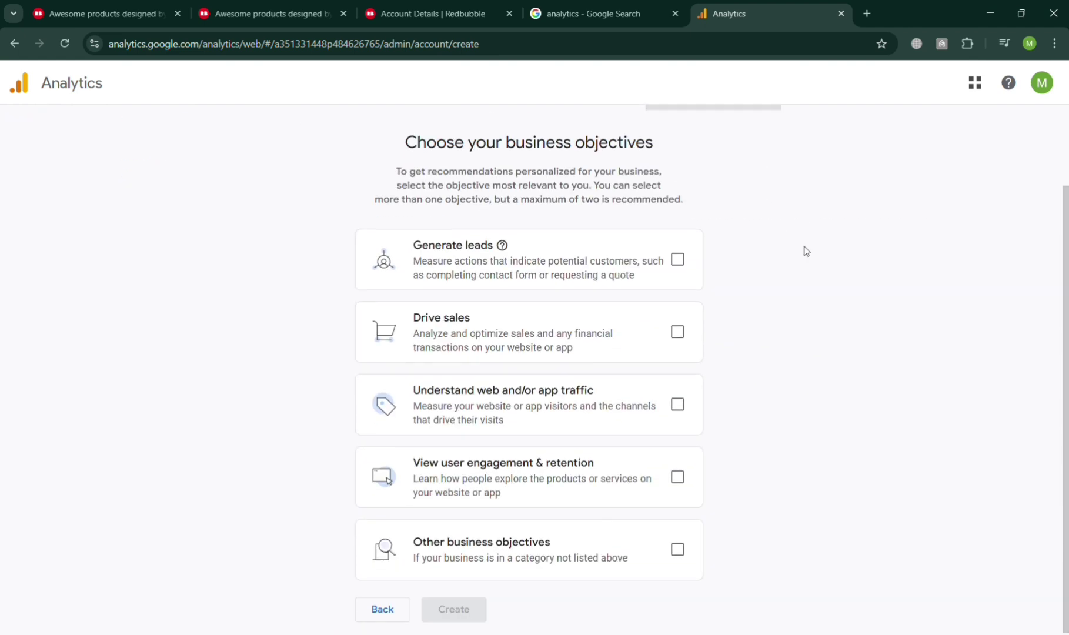
click(678, 259)
click(676, 331)
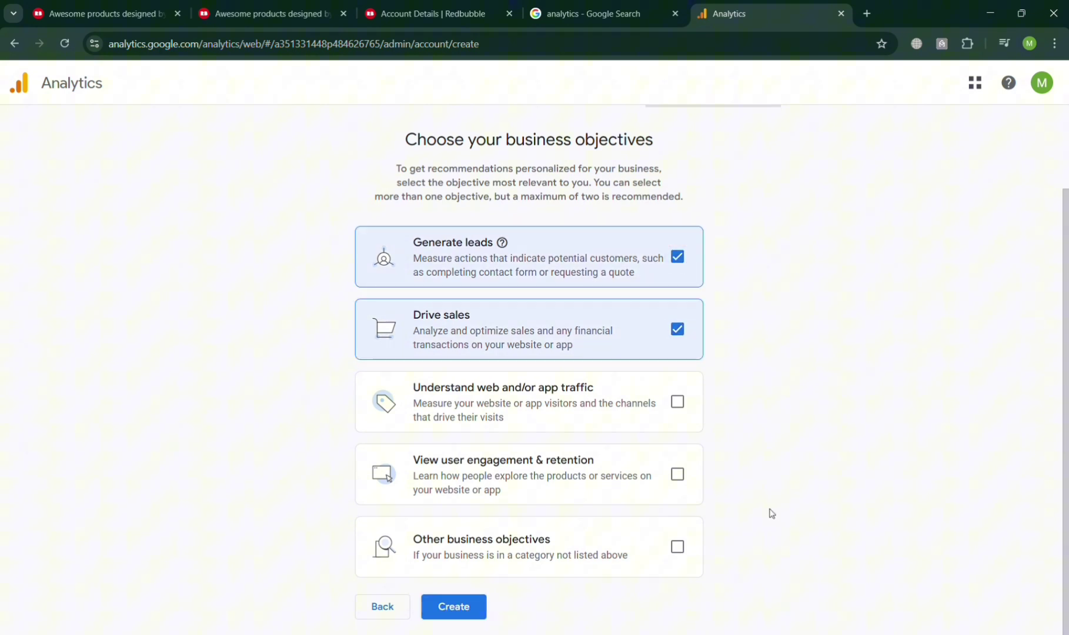
click(677, 474)
click(677, 402)
click(479, 607)
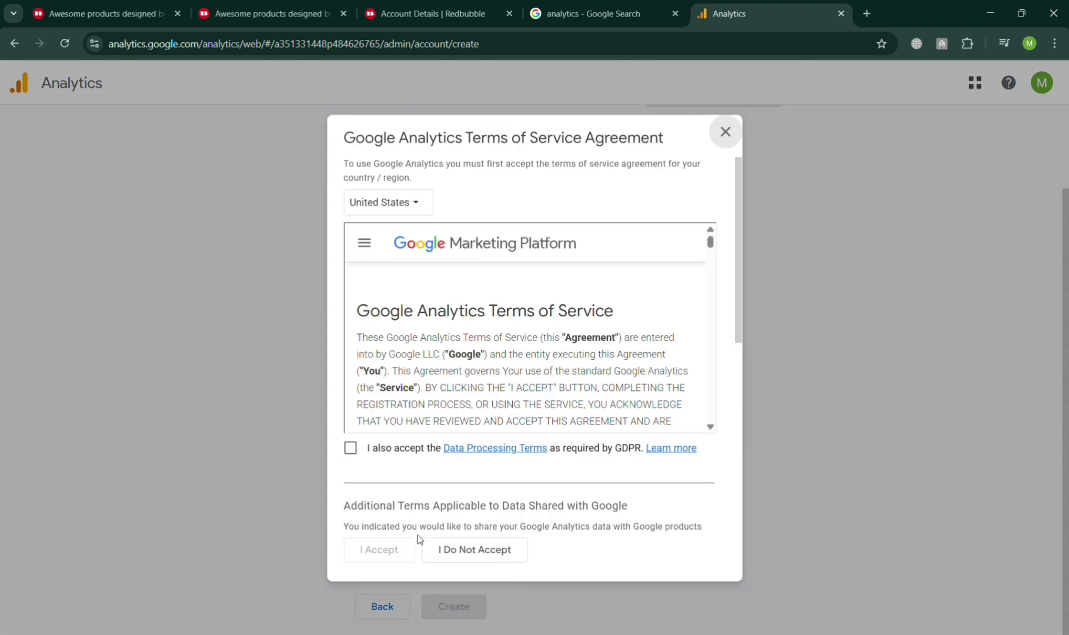
Accept the GDPR Data Processing and Controller Data Protection Terms and the terms of service
click(350, 448)
scroll(518, 358, down, 5)
scroll(532, 352, down, 3)
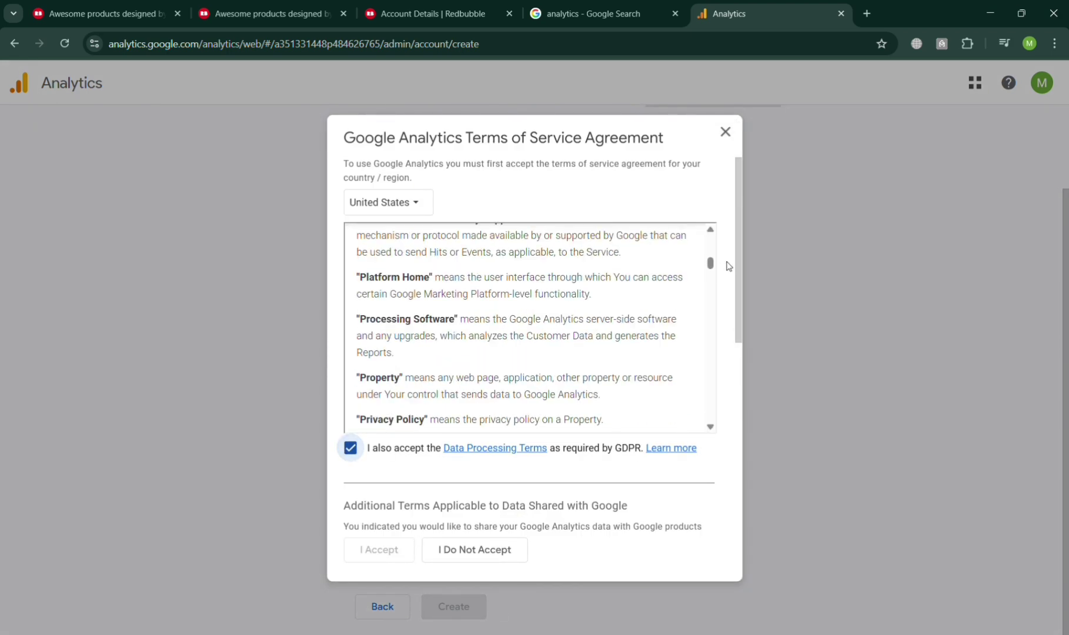
drag(710, 264, 712, 430)
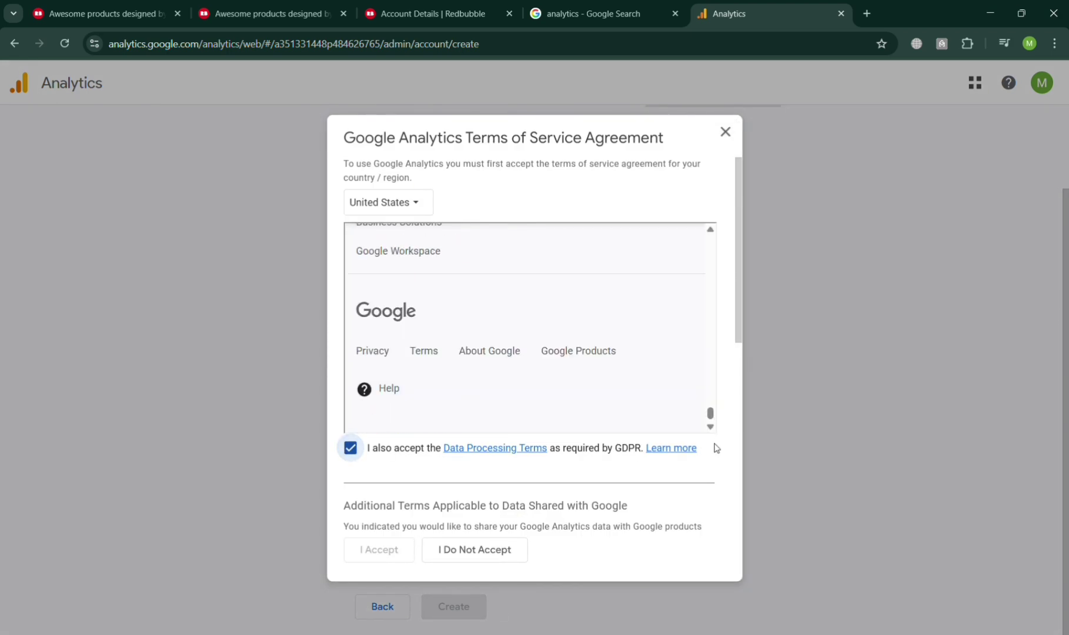
drag(735, 304, 713, 565)
click(350, 504)
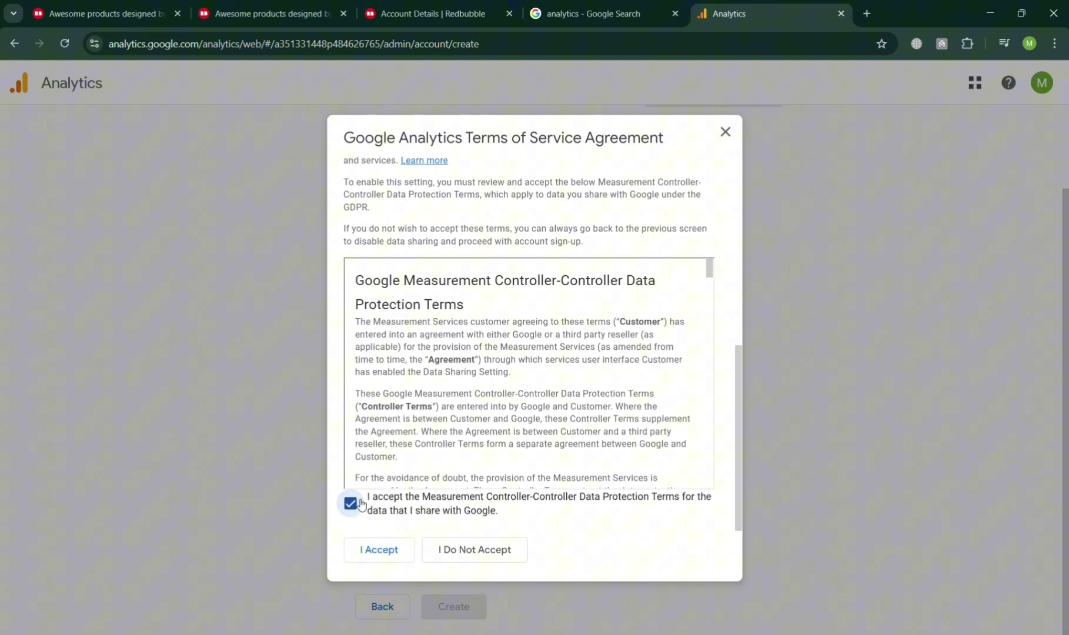
click(388, 558)
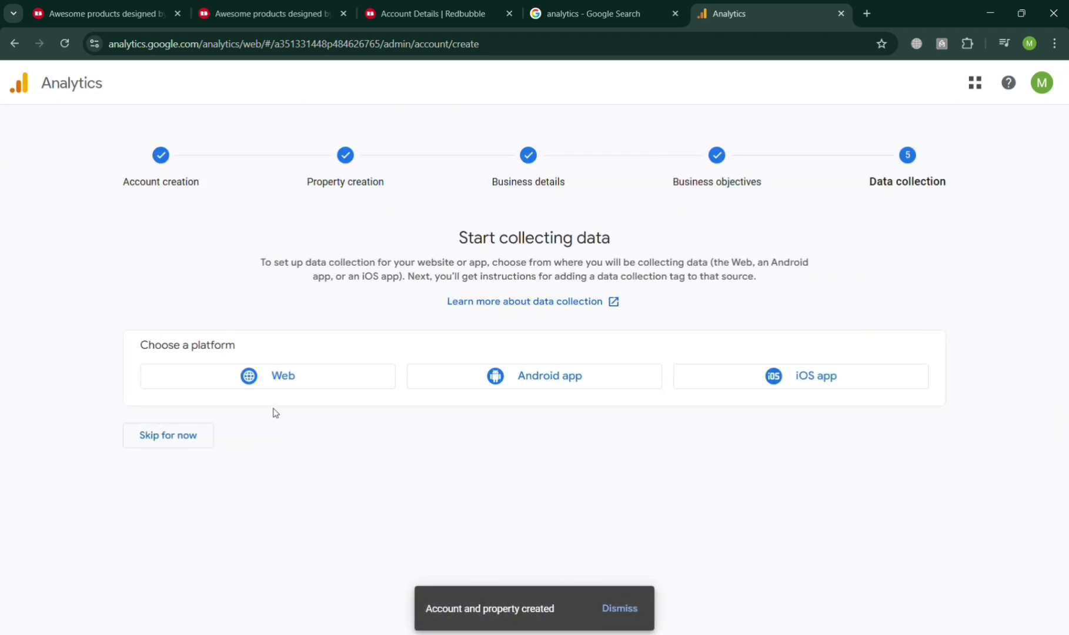
Abandon the Web stream setup unconfigured, skip data collection, and continue to Home
click(327, 377)
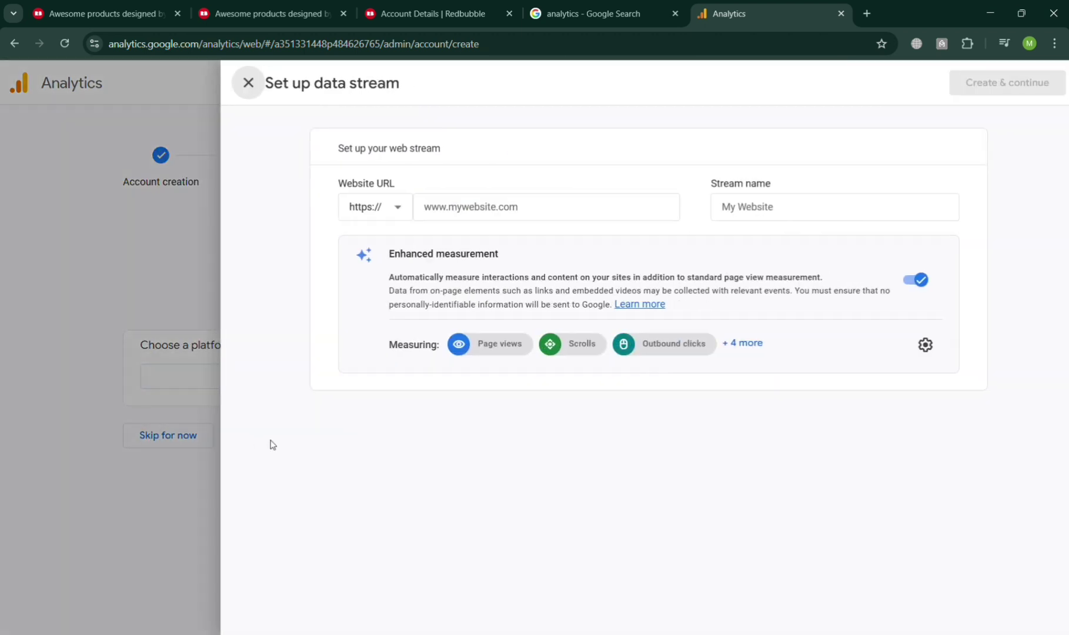
click(519, 213)
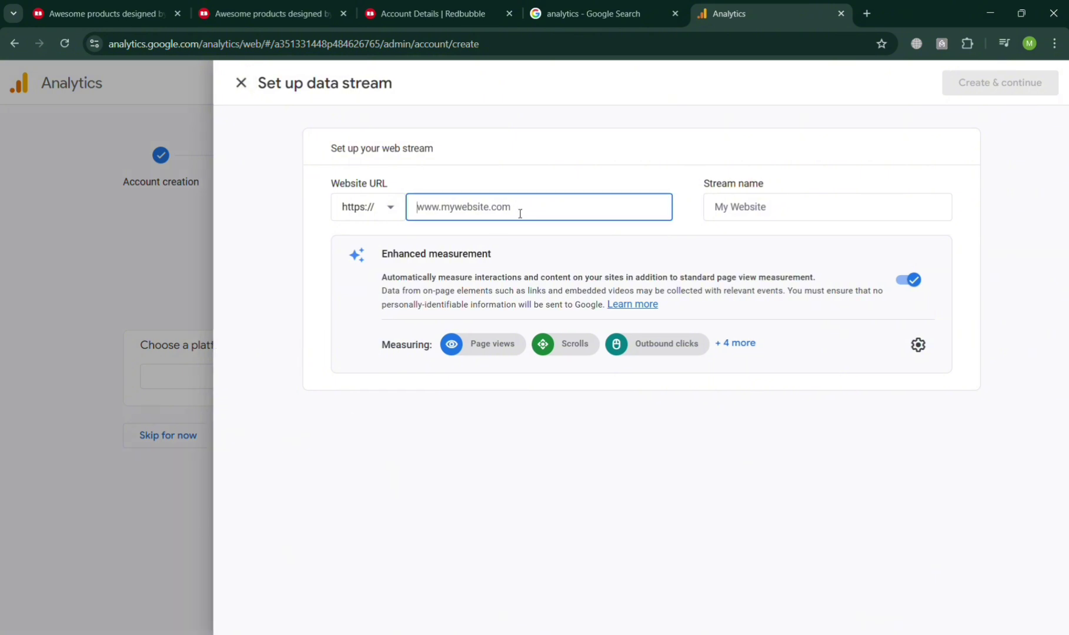
click(804, 208)
click(604, 220)
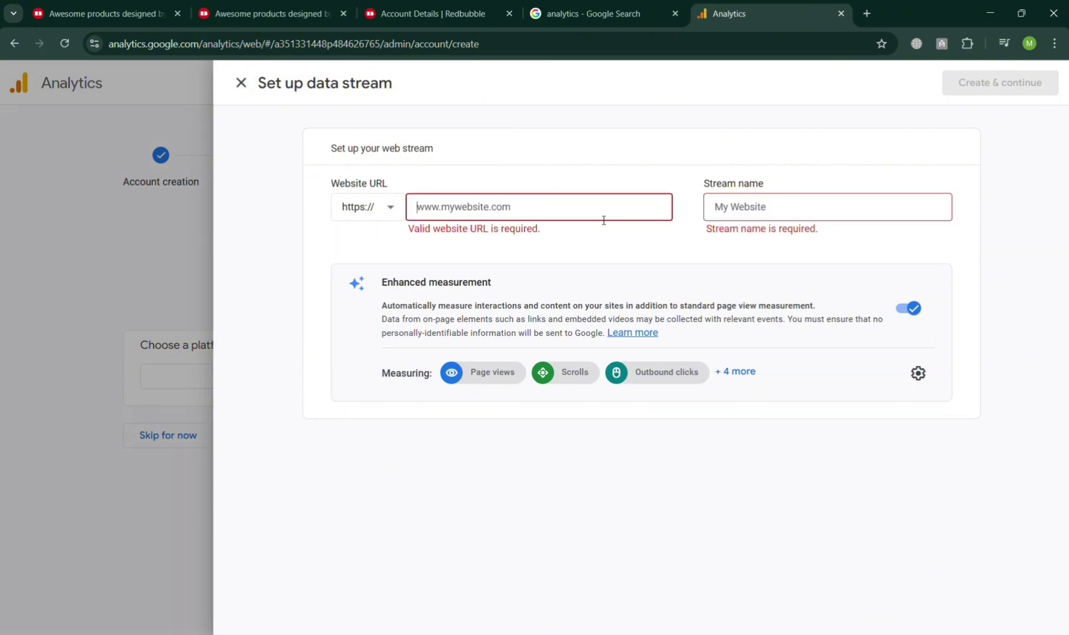
click(241, 83)
click(185, 445)
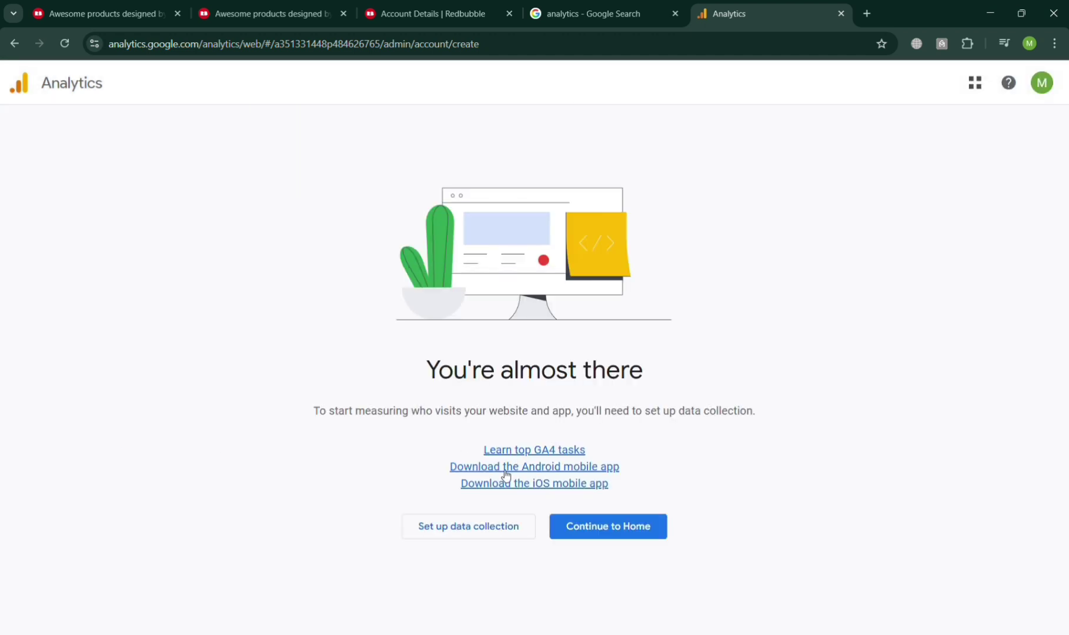
click(617, 533)
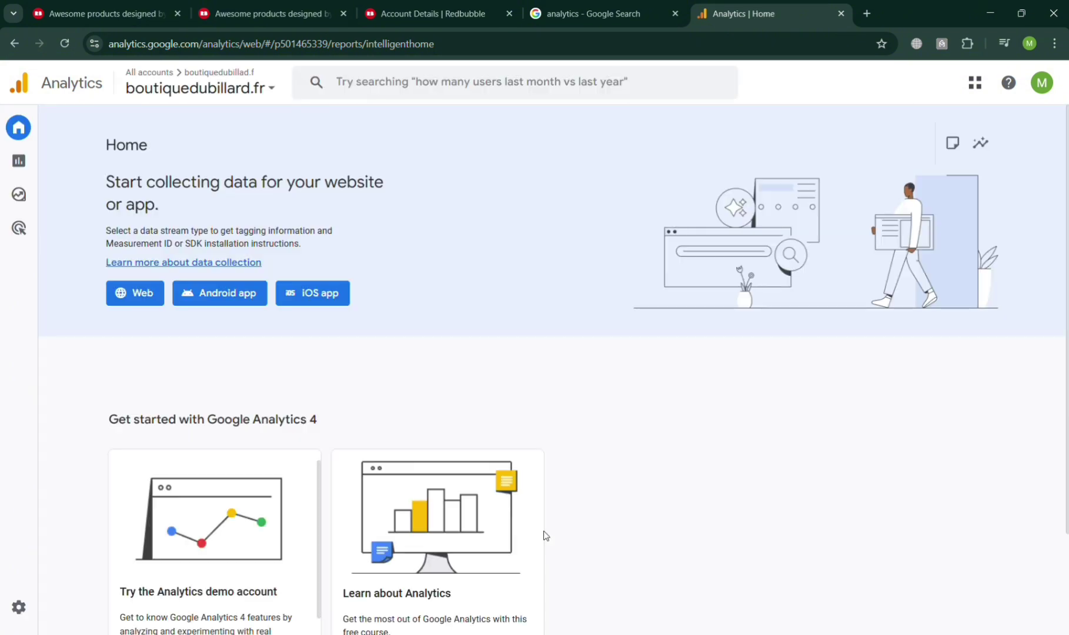
Read through the GA4 Demo account help article, then close its tab from Analytics Home
scroll(247, 420, down, 2)
scroll(247, 355, down, 1)
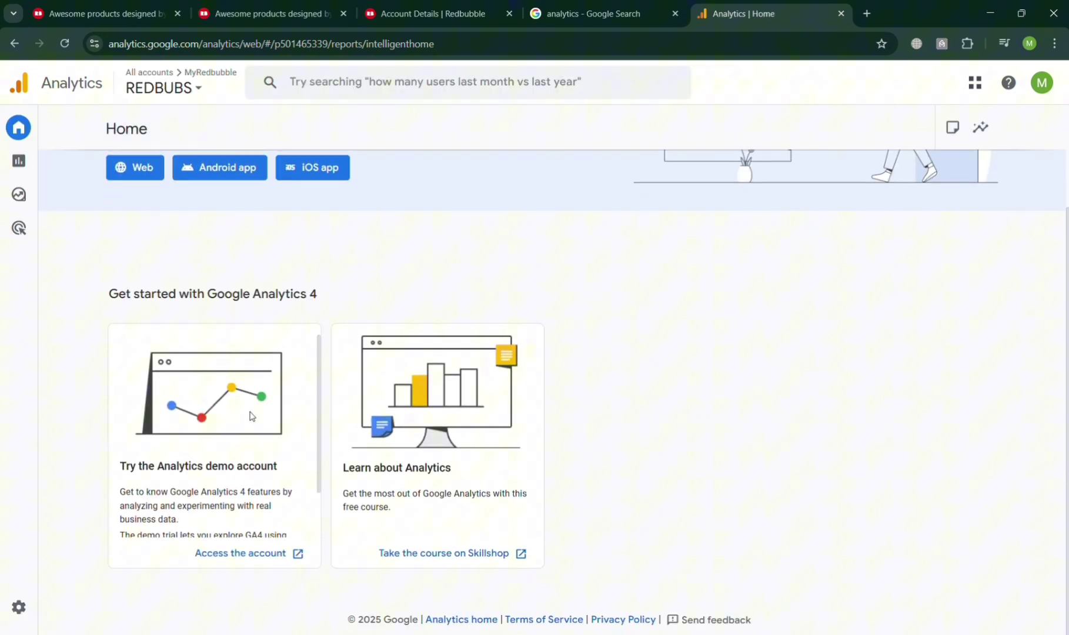
scroll(331, 322, down, 2)
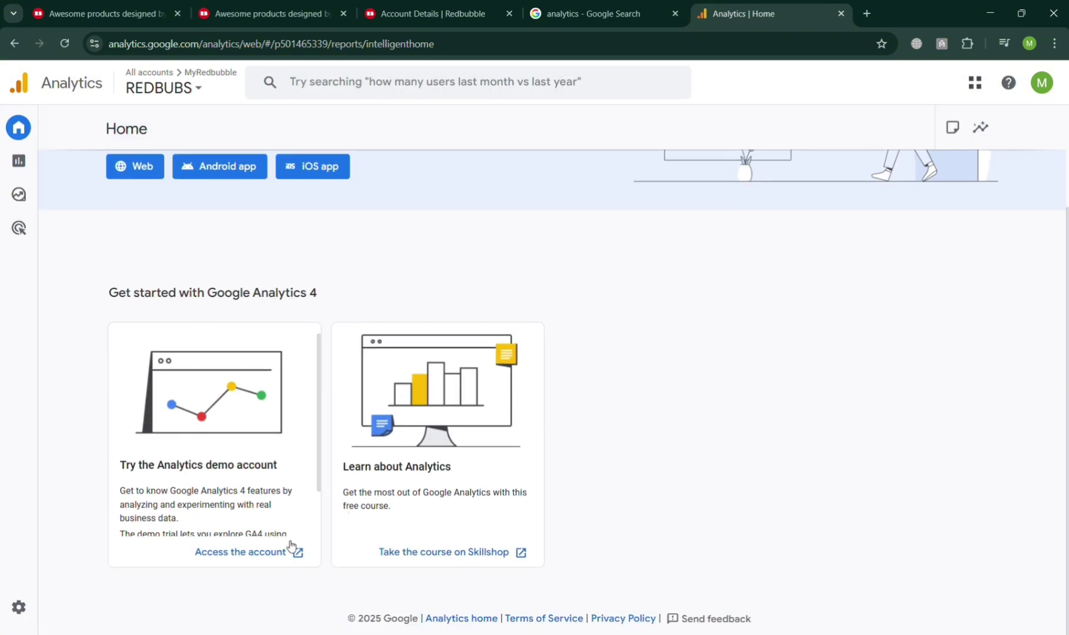
scroll(402, 539, up, 2)
scroll(297, 508, down, 3)
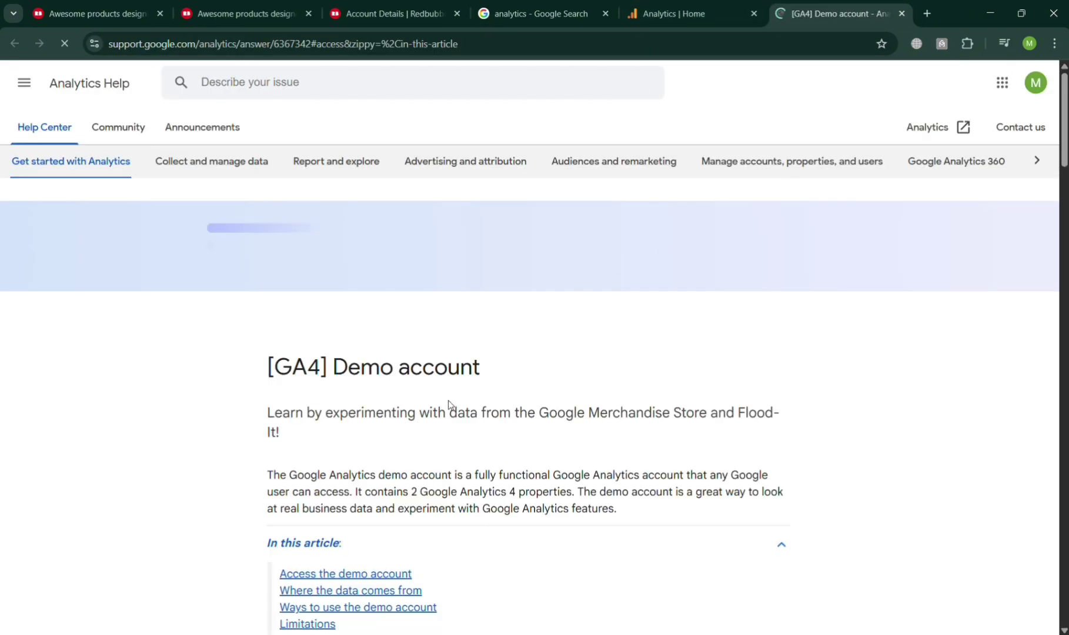
scroll(459, 407, up, 15)
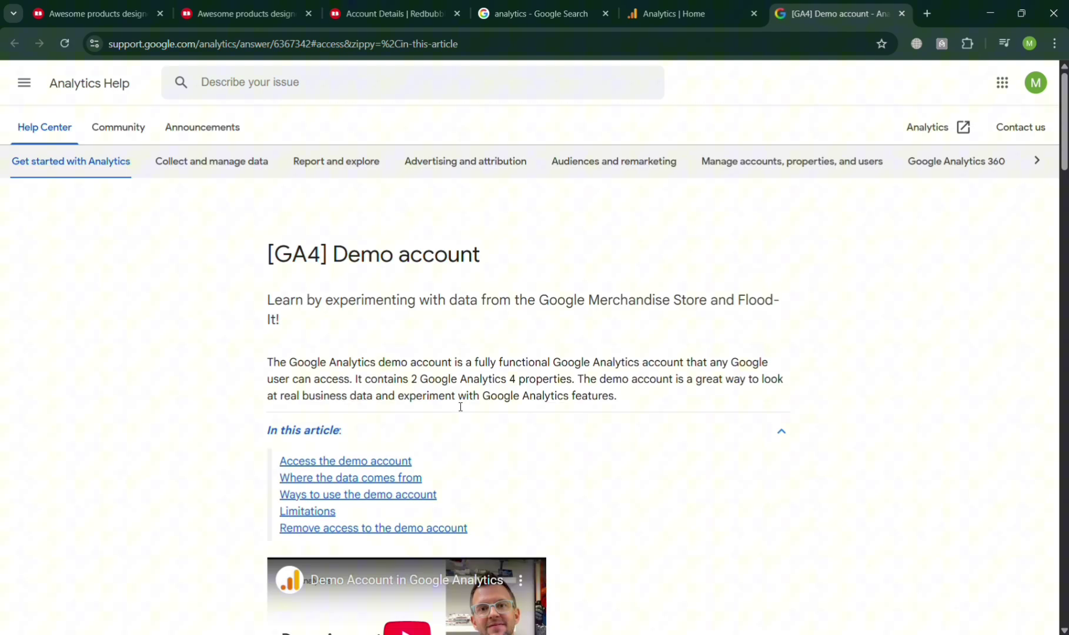
key(ctrl+shift+Tab)
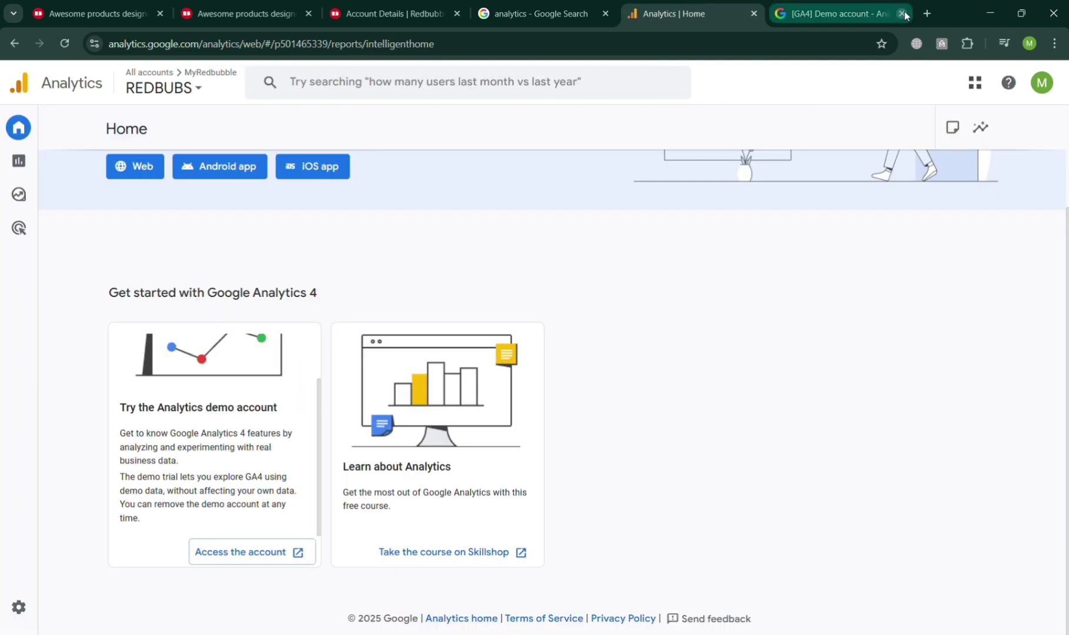
click(902, 14)
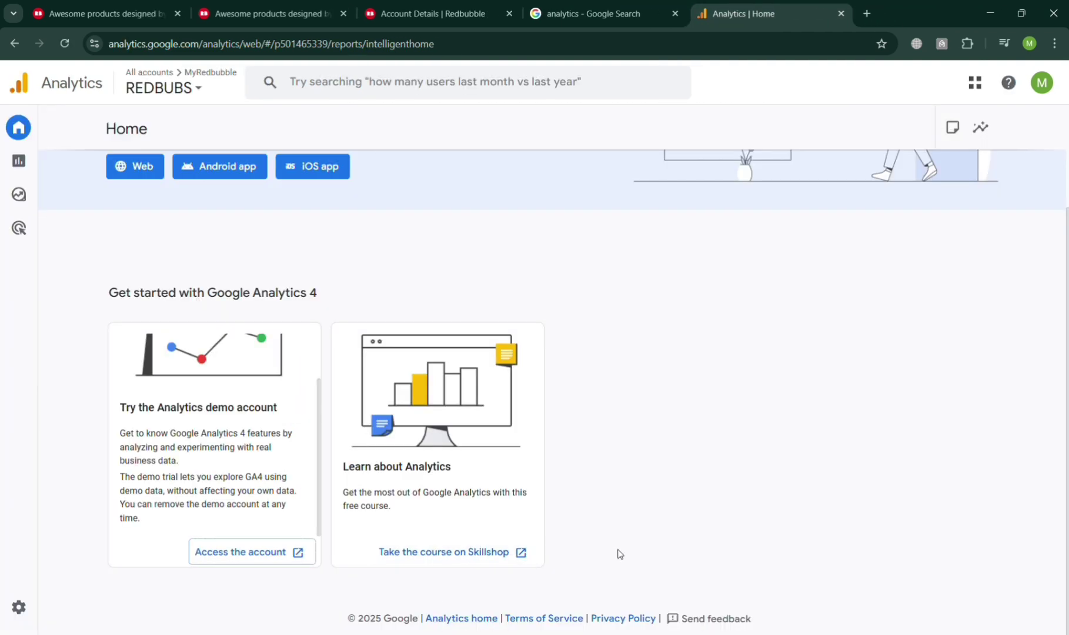
Look over the Reports snapshot and the Explorations page, then return to Reports
scroll(617, 553, up, 3)
mouse_move(5, 175)
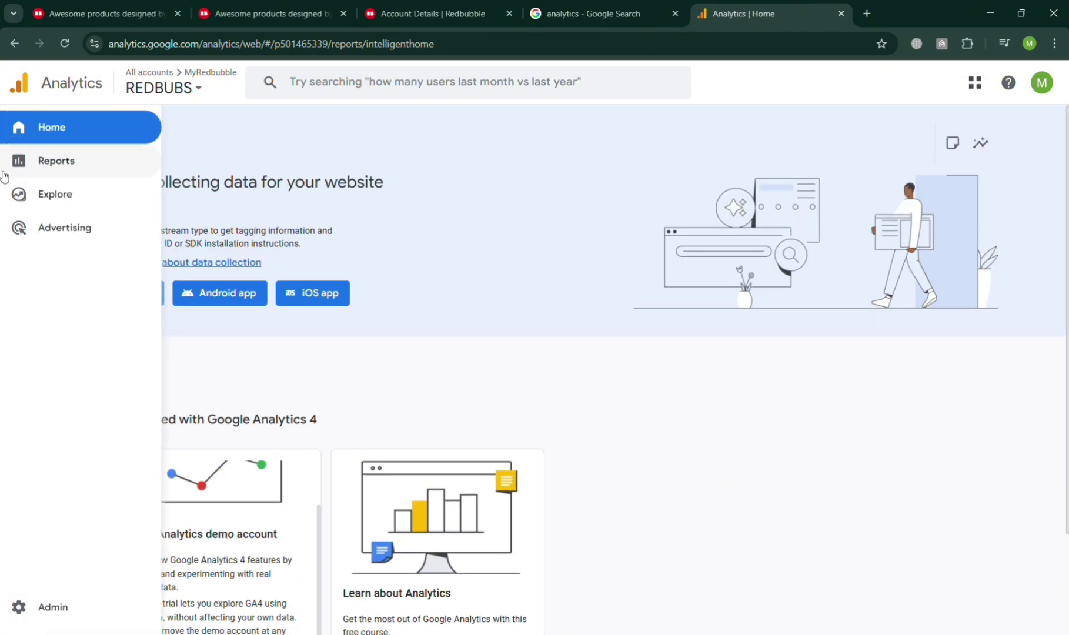
click(103, 171)
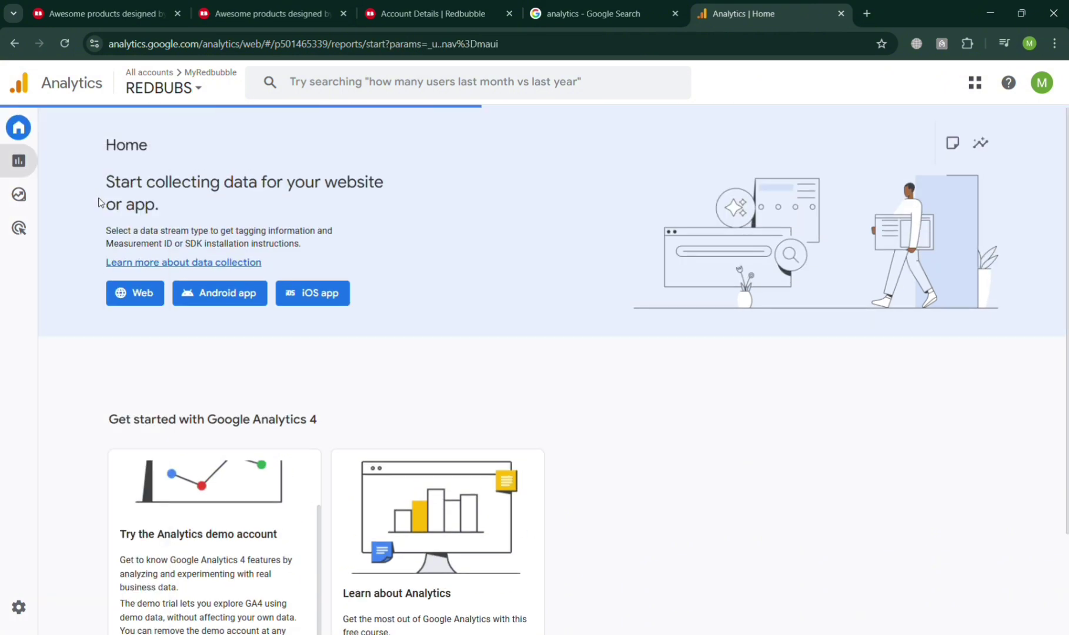
mouse_move(35, 200)
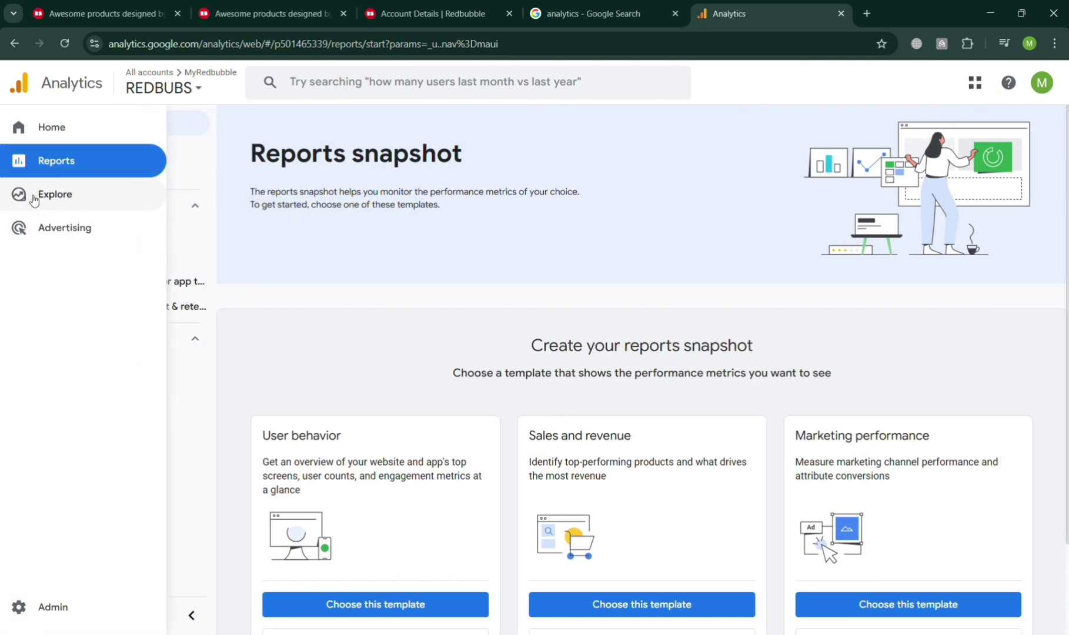
click(34, 200)
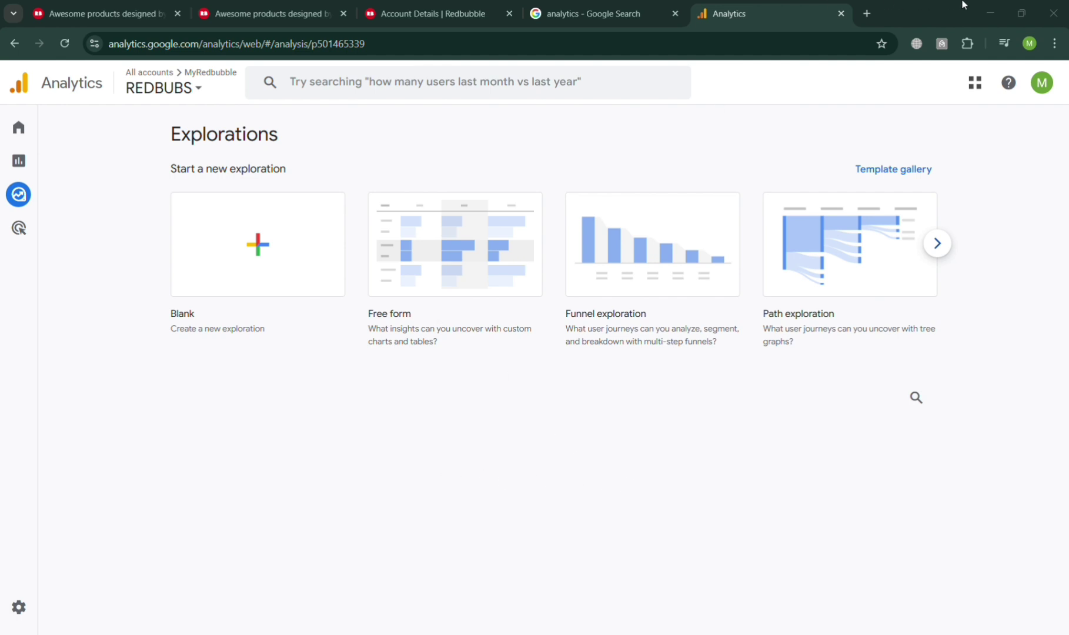
click(865, 91)
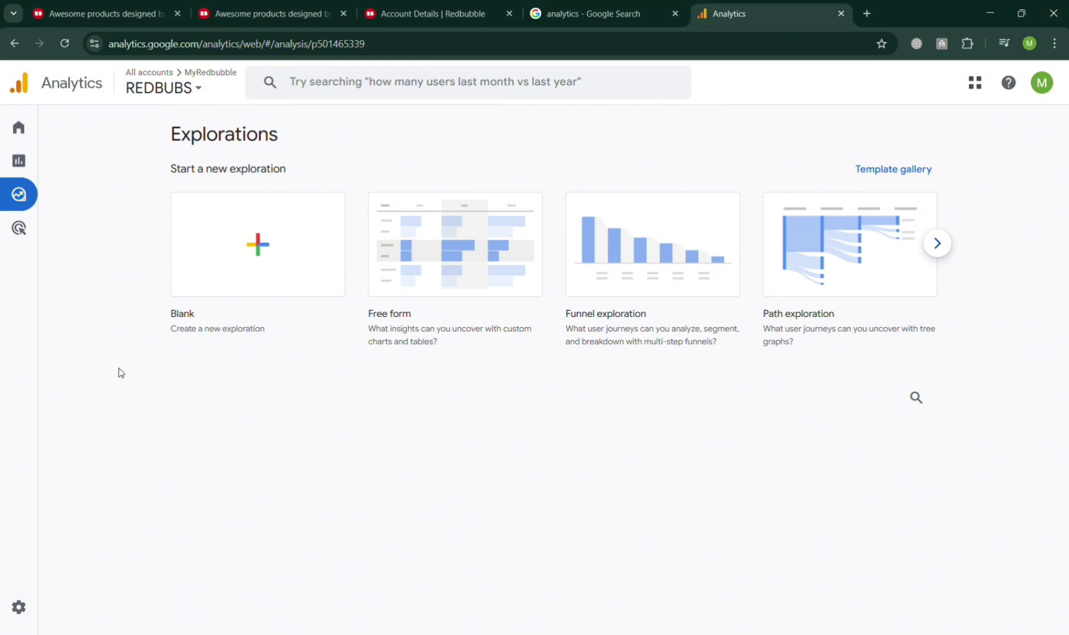
click(14, 44)
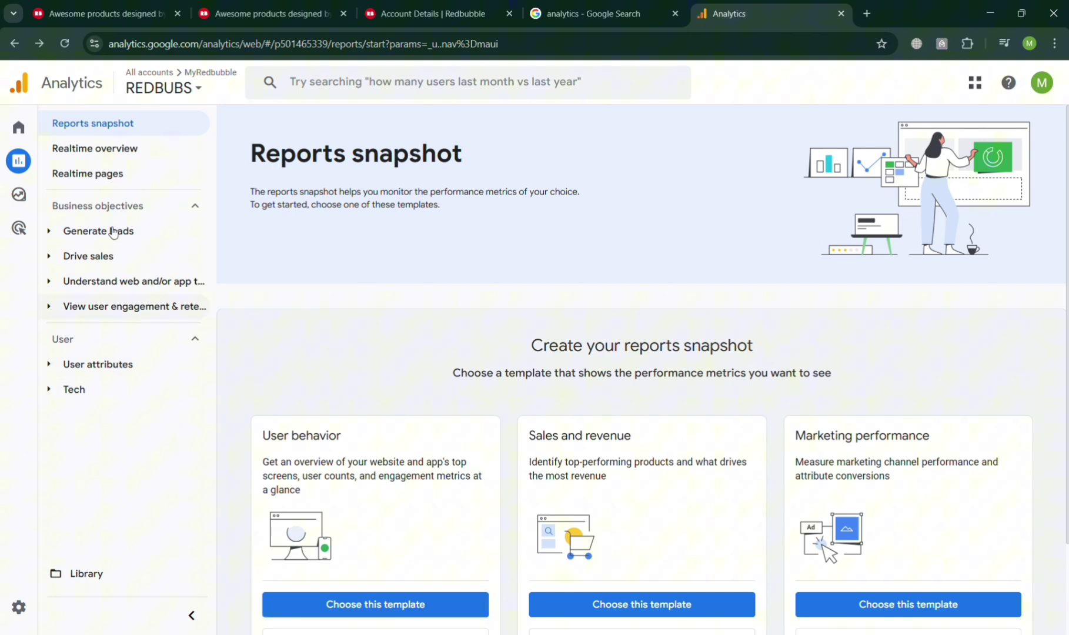
Go back to Home and open the REDBUBS property's Admin settings
click(16, 138)
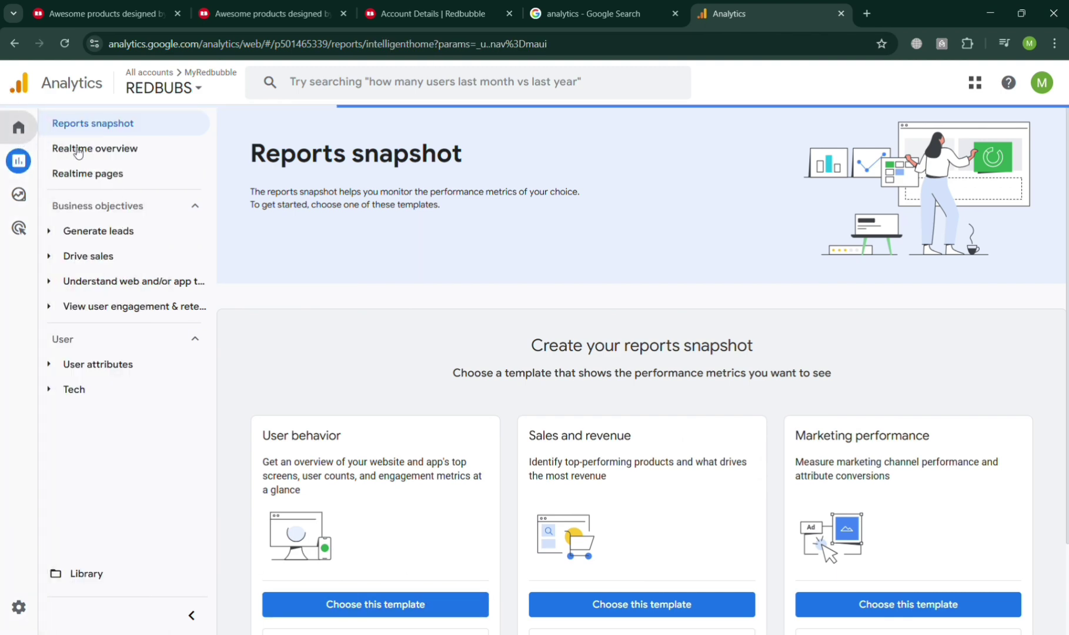
scroll(233, 344, down, 3)
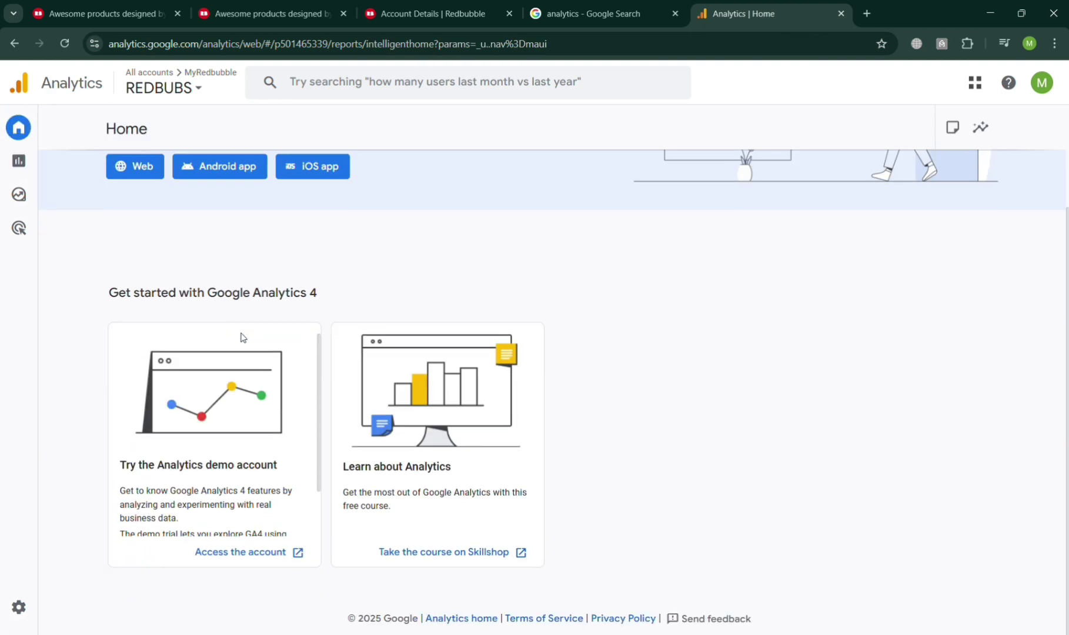
click(37, 608)
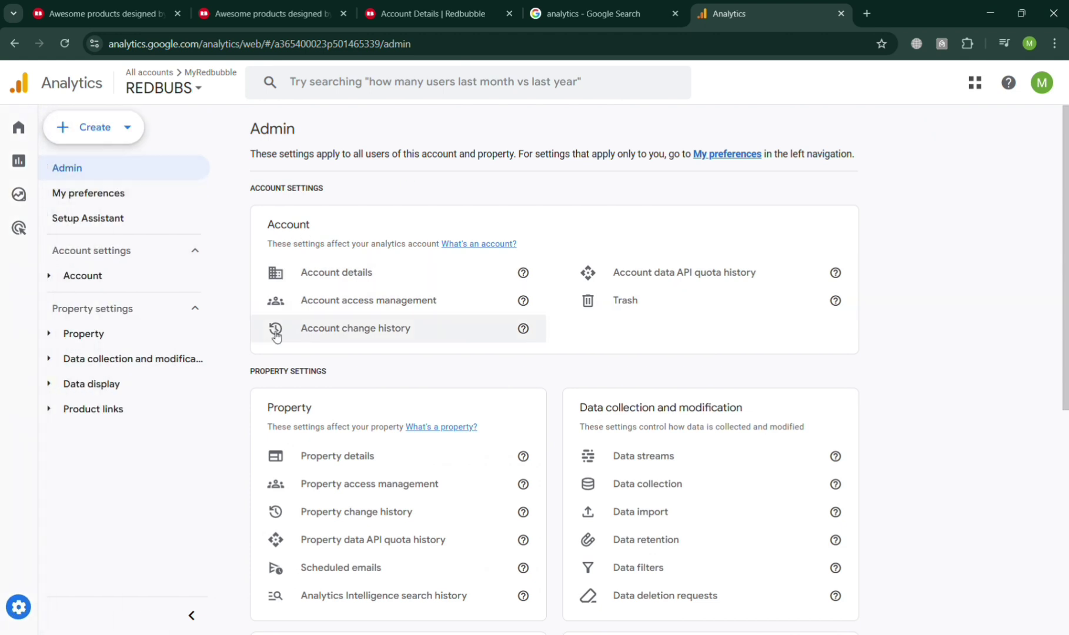
Scroll through the Admin page's Account and Property settings cards
scroll(370, 346, down, 5)
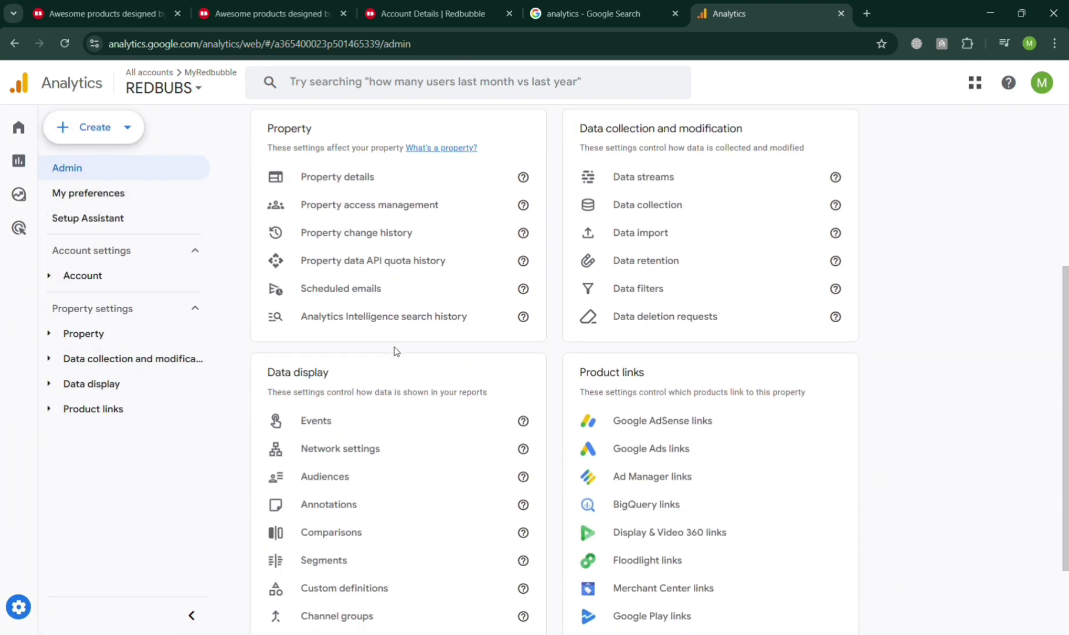
scroll(477, 367, up, 5)
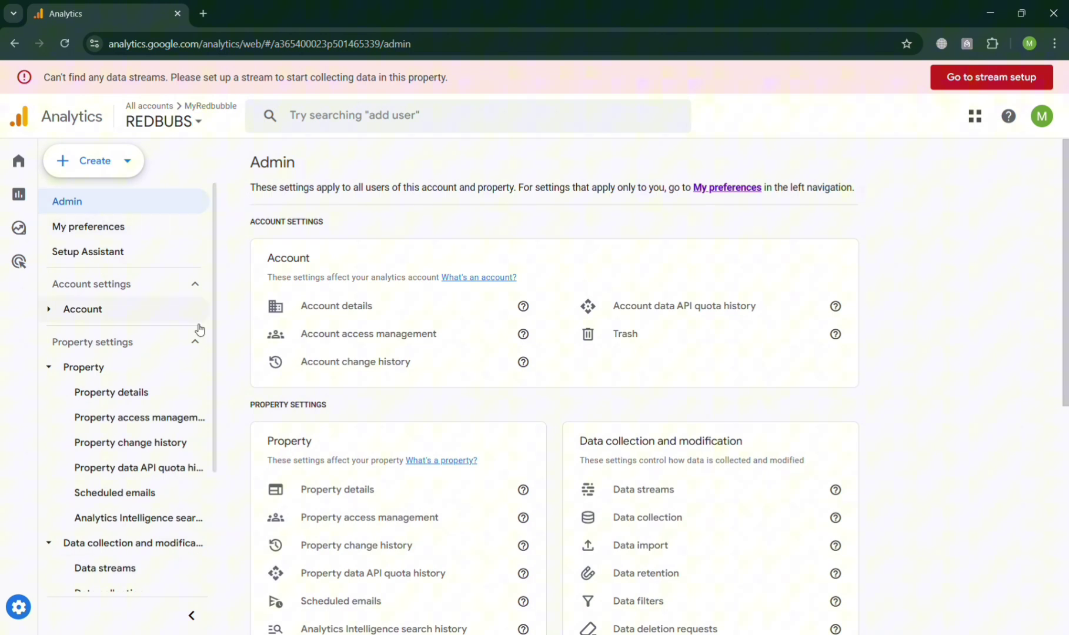
Go through Property details to the Data streams list and show the Add stream options
scroll(176, 544, down, 1)
scroll(176, 546, down, 2)
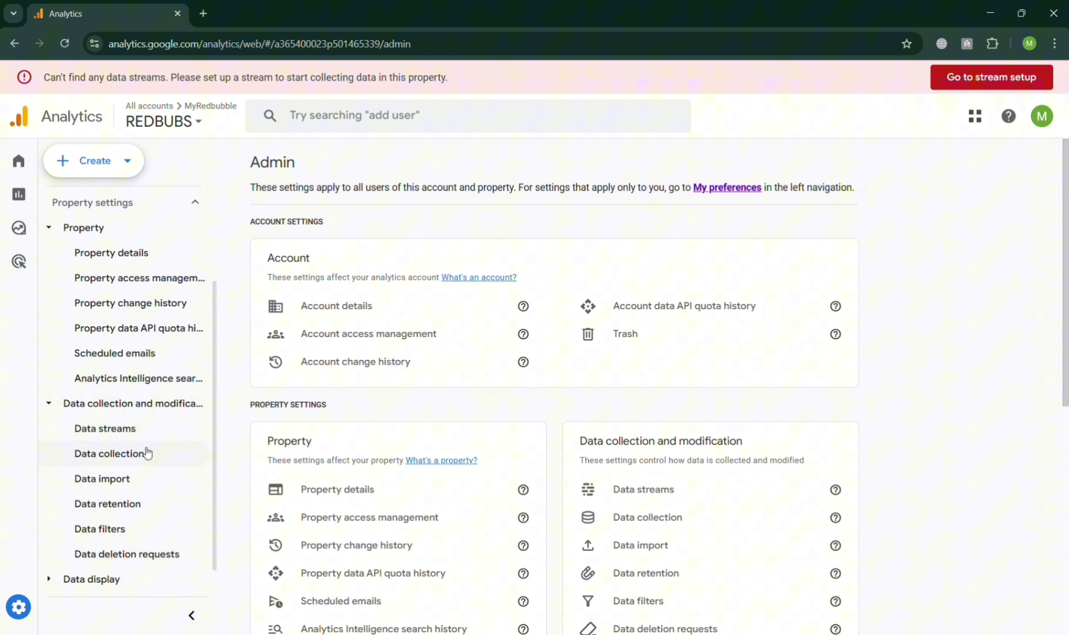
scroll(147, 447, up, 2)
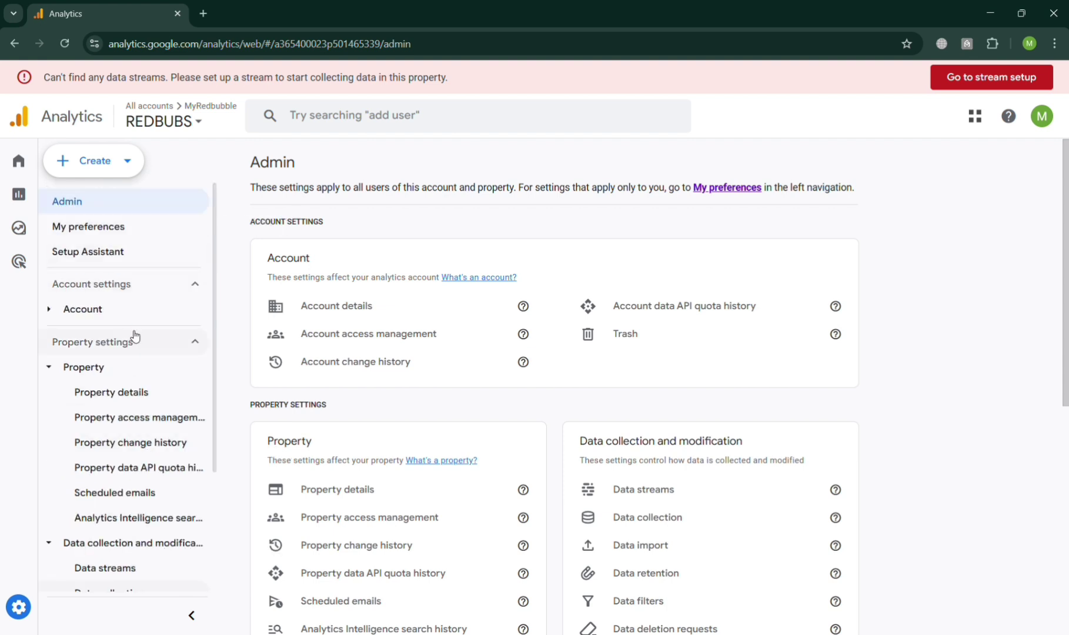
click(136, 393)
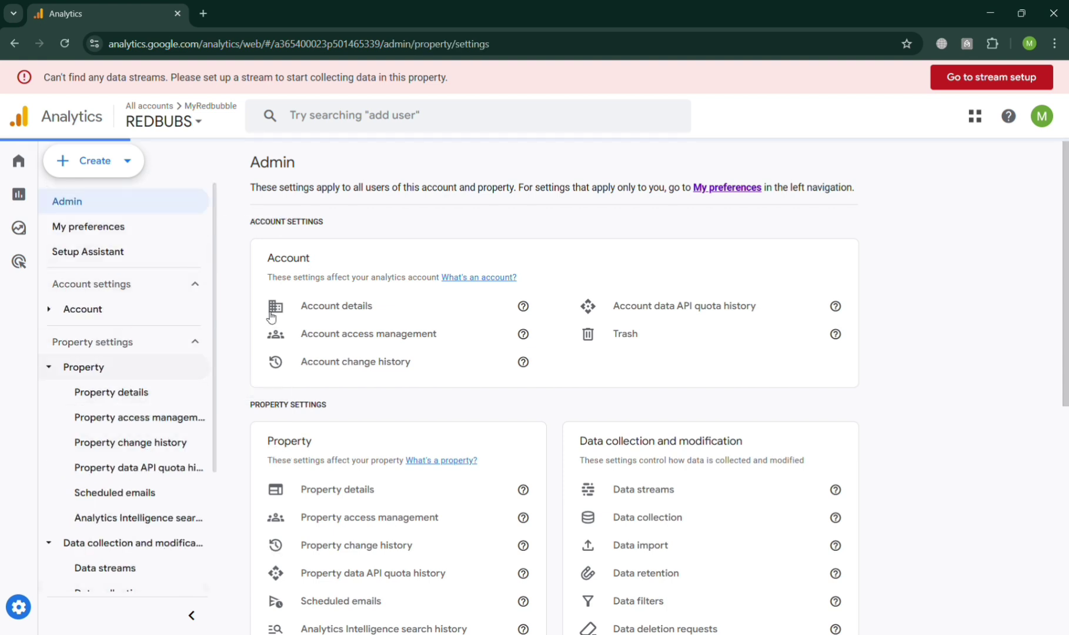
scroll(154, 465, down, 2)
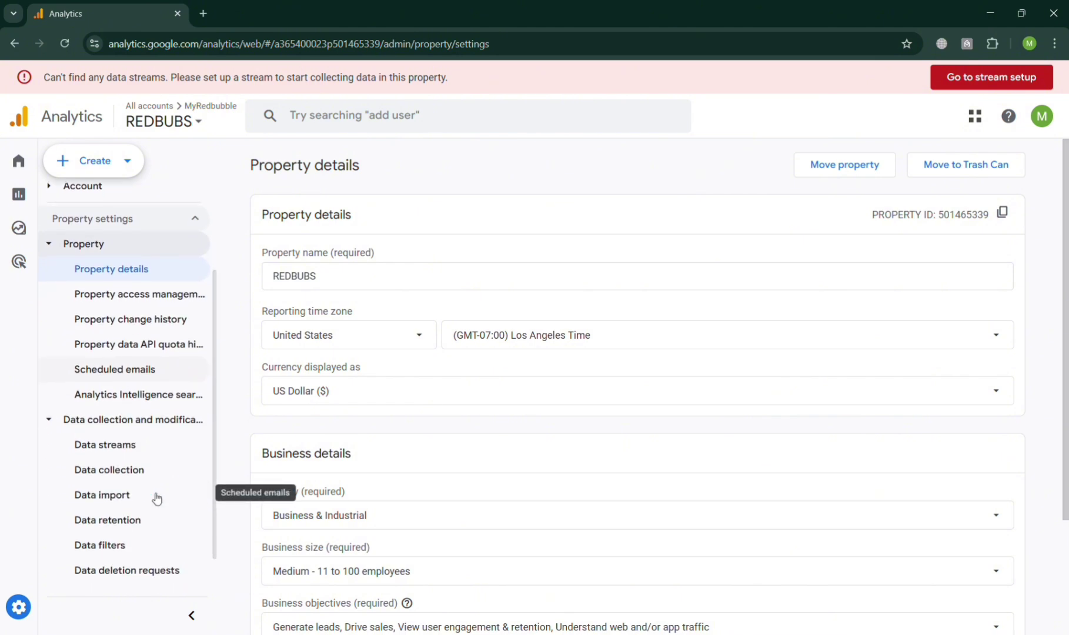
click(153, 446)
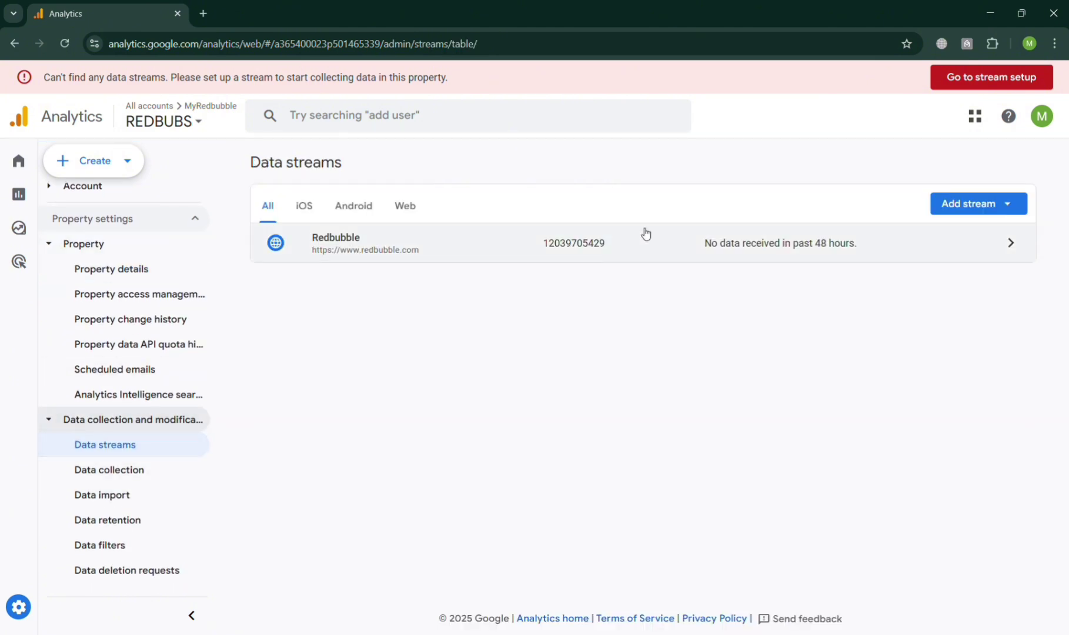
click(986, 203)
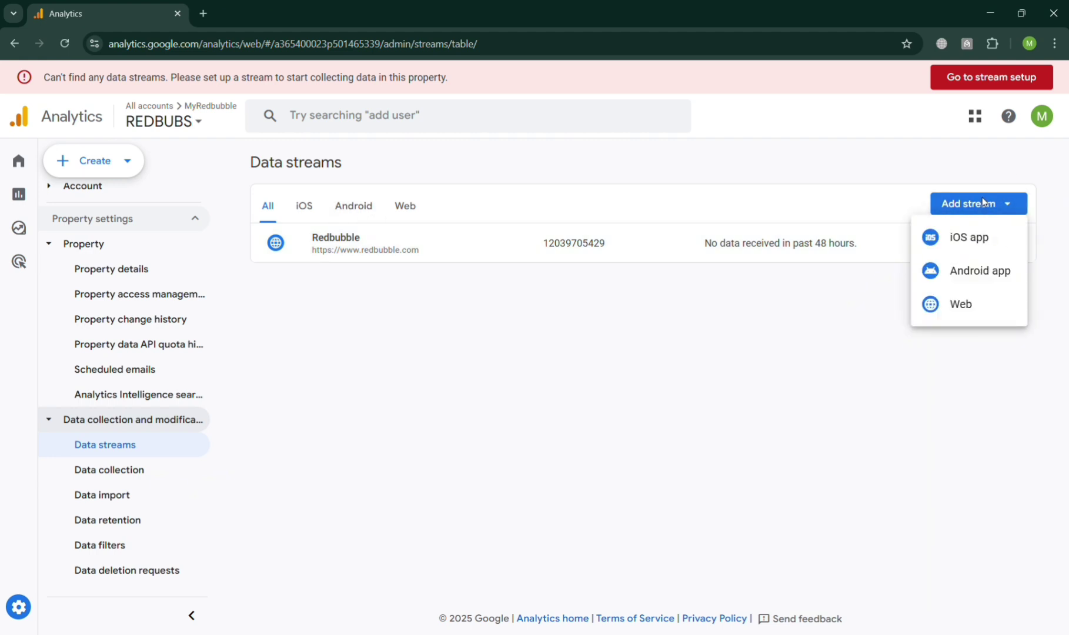
click(978, 307)
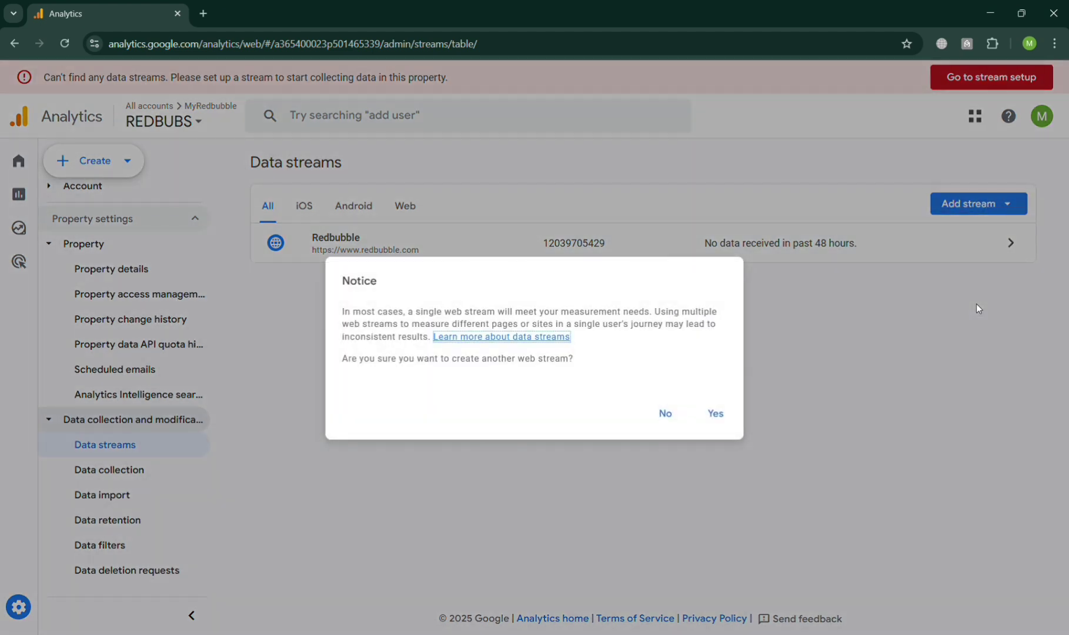
click(718, 414)
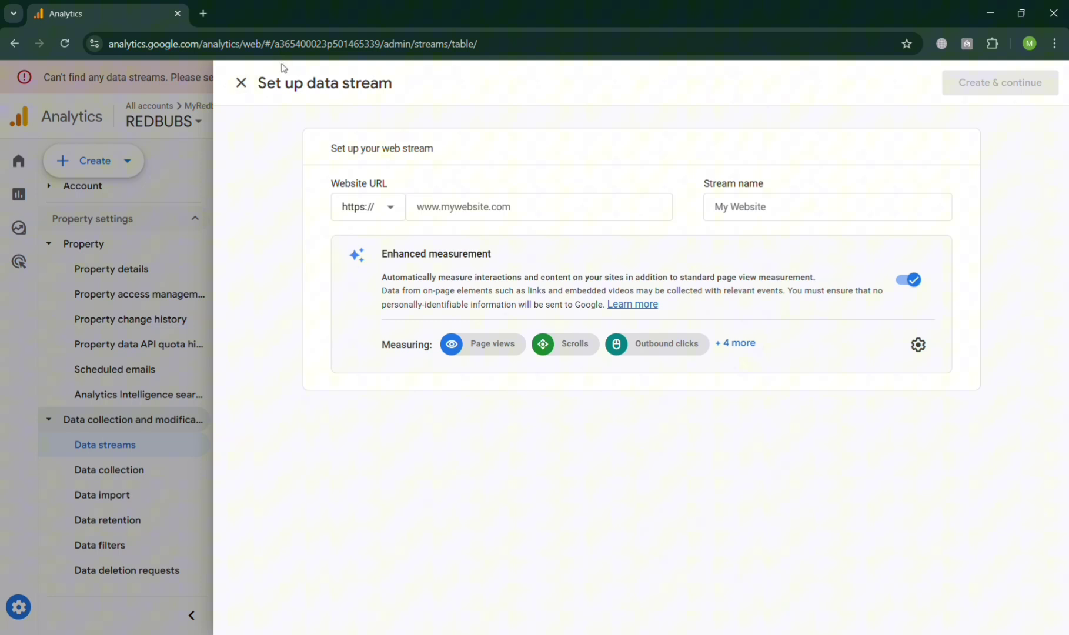
click(241, 83)
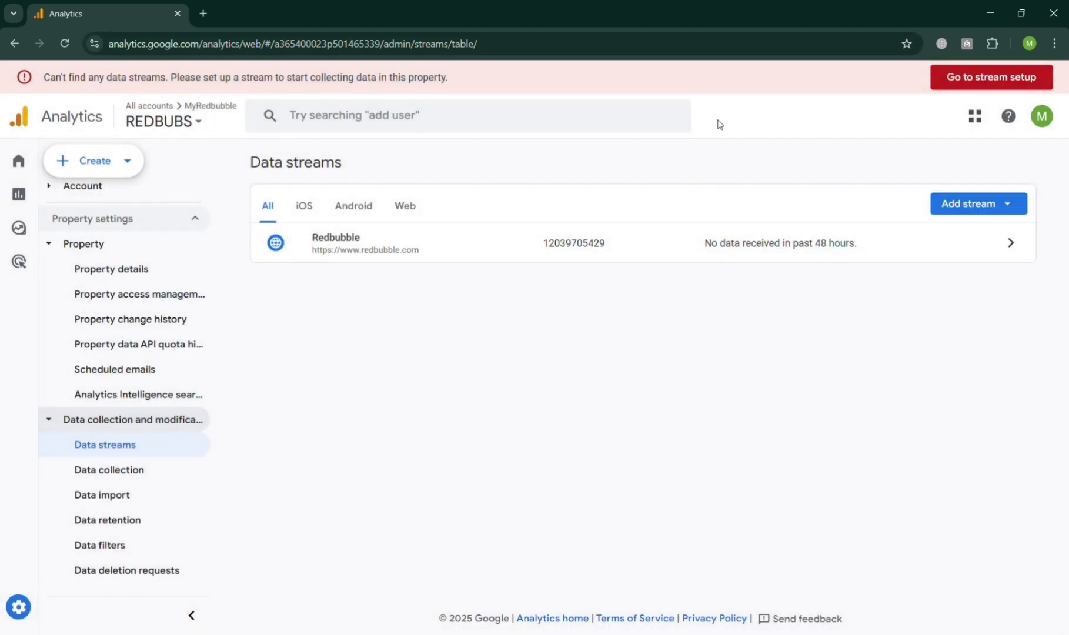
Copy the Redbubble web stream's measurement ID, then open Redbubble's Account Settings page
click(1010, 246)
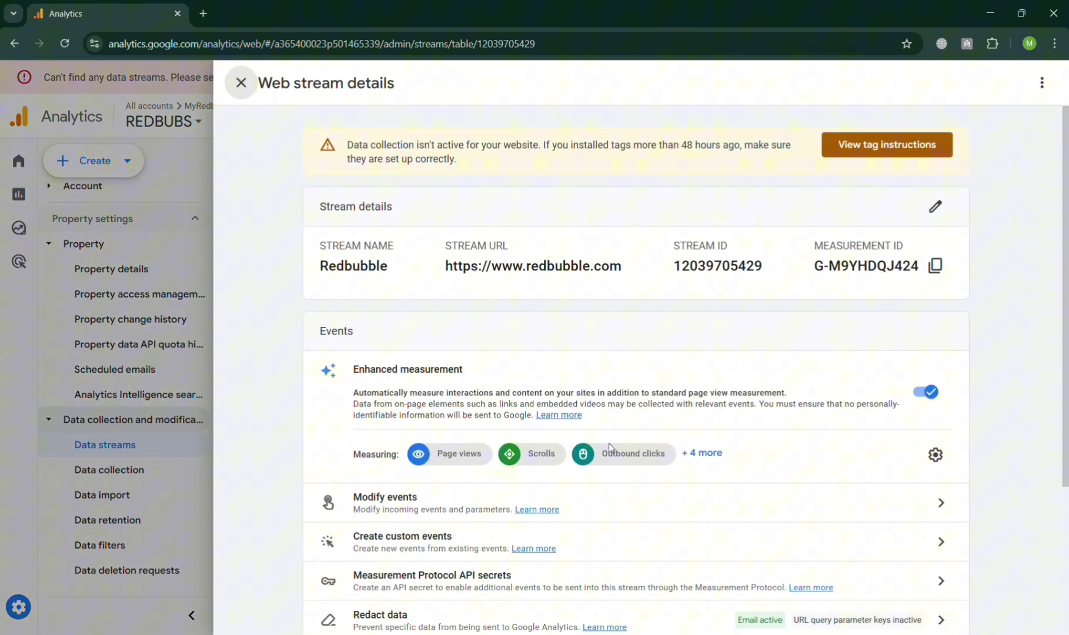
scroll(854, 343, down, 4)
scroll(852, 341, up, 4)
click(936, 266)
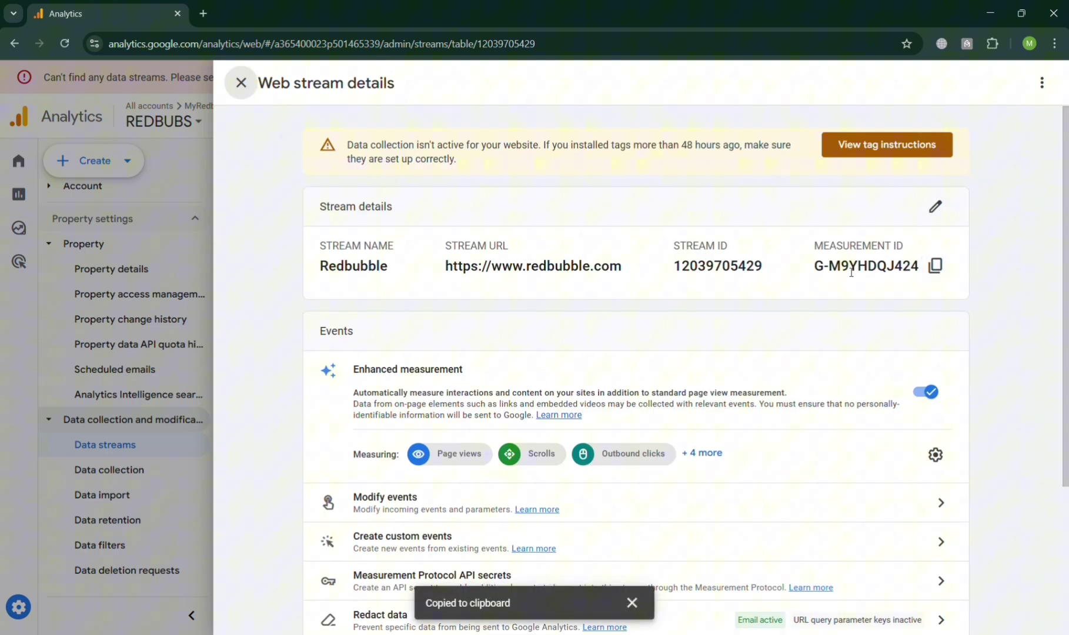
double_click(851, 272)
triple_click(851, 271)
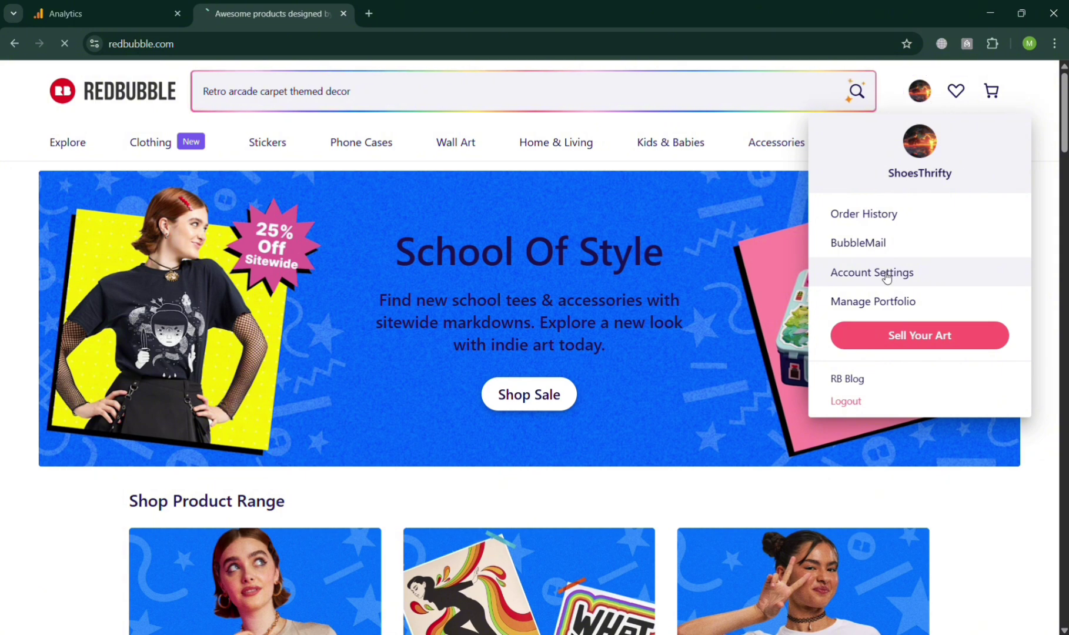
click(882, 275)
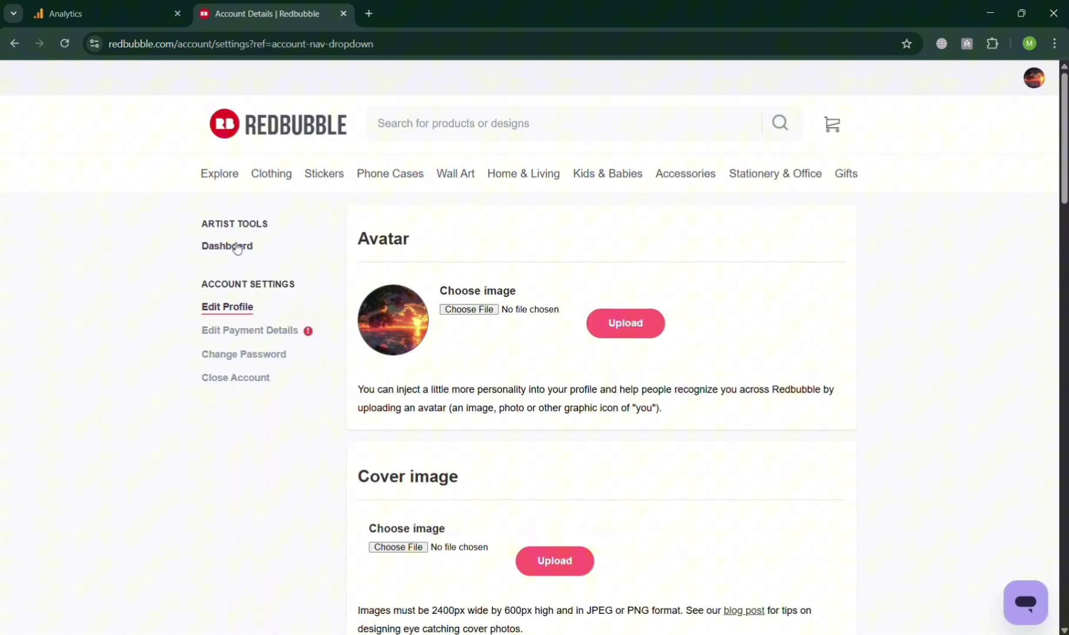
click(125, 8)
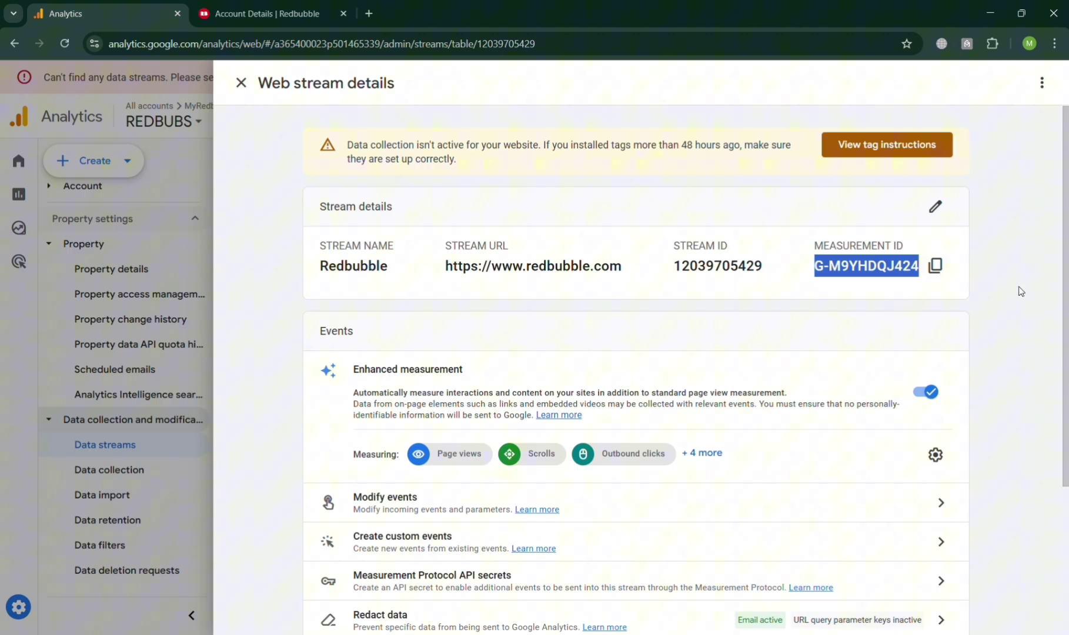
scroll(491, 572, down, 3)
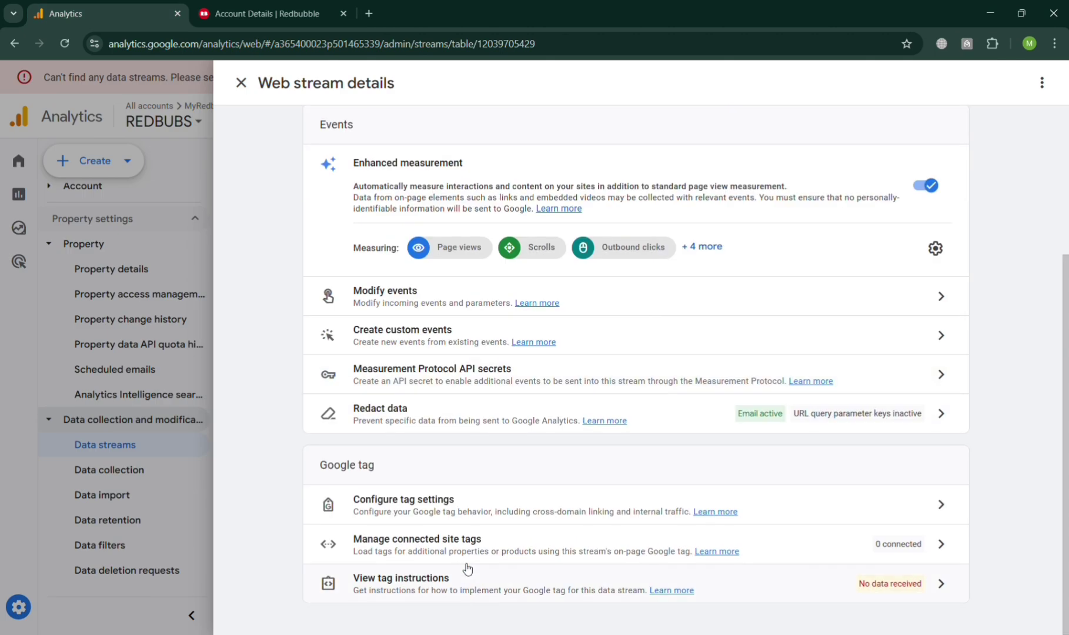
scroll(467, 569, up, 3)
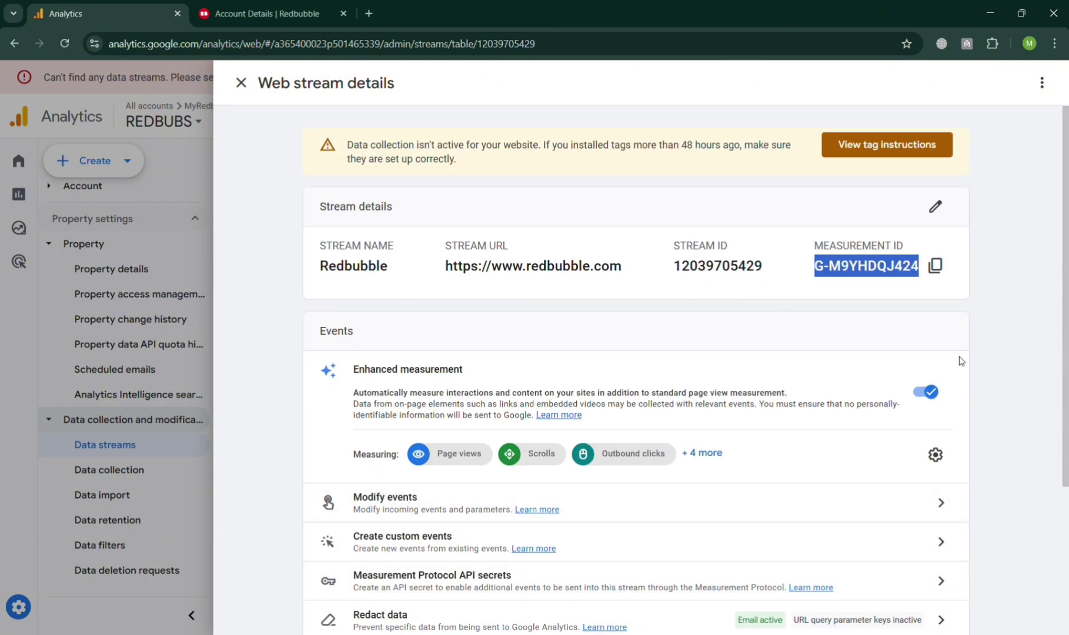
click(1032, 399)
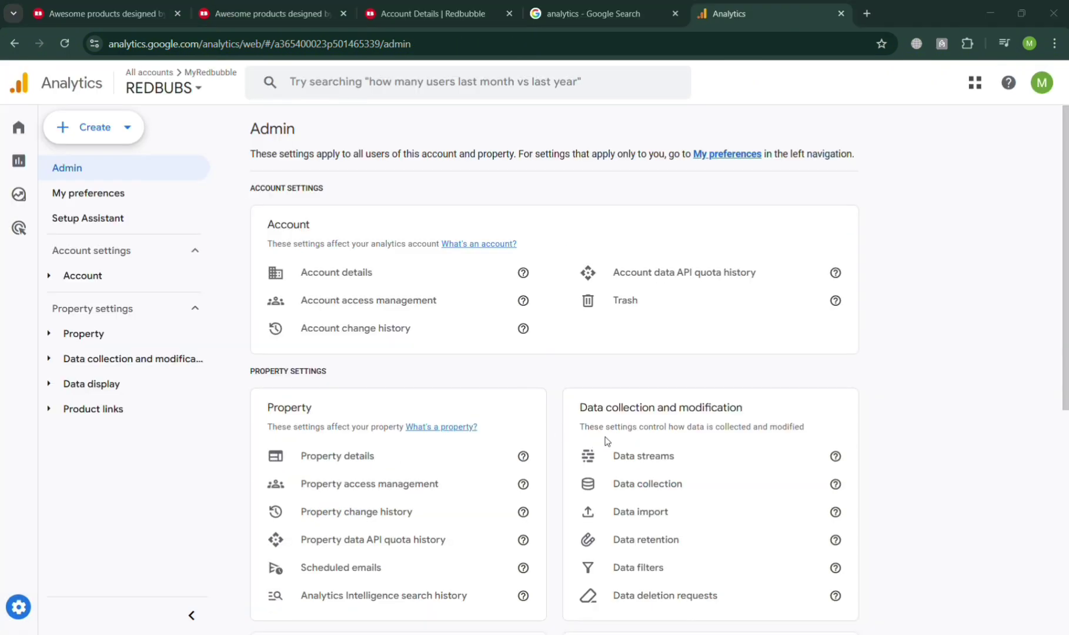
Check the account details and My preferences, then return to the REDBUBS Admin overview
click(405, 278)
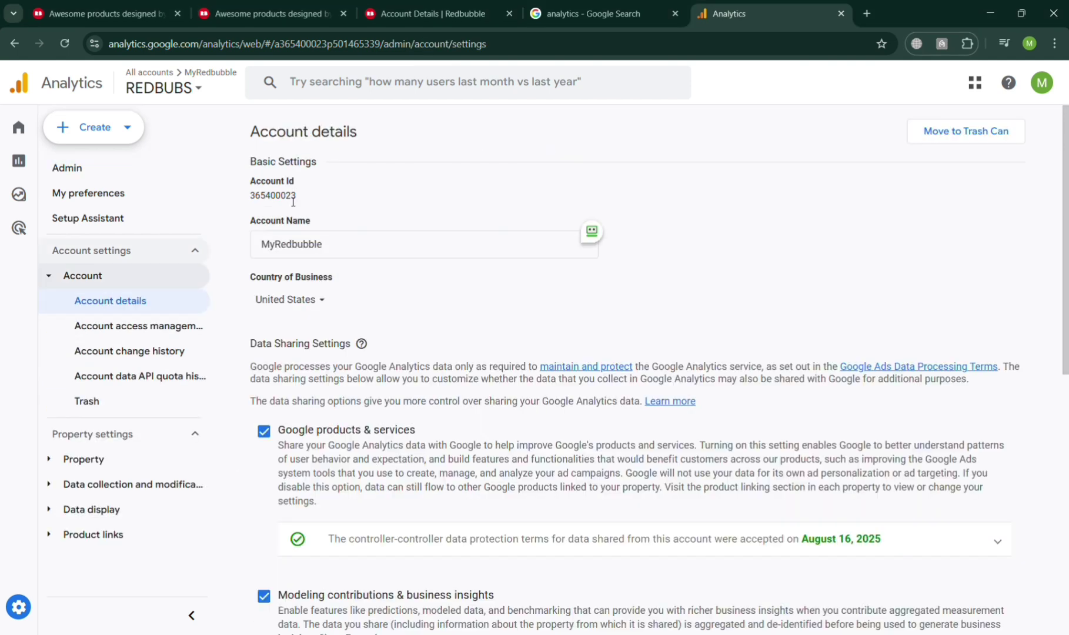
double_click(289, 196)
click(147, 166)
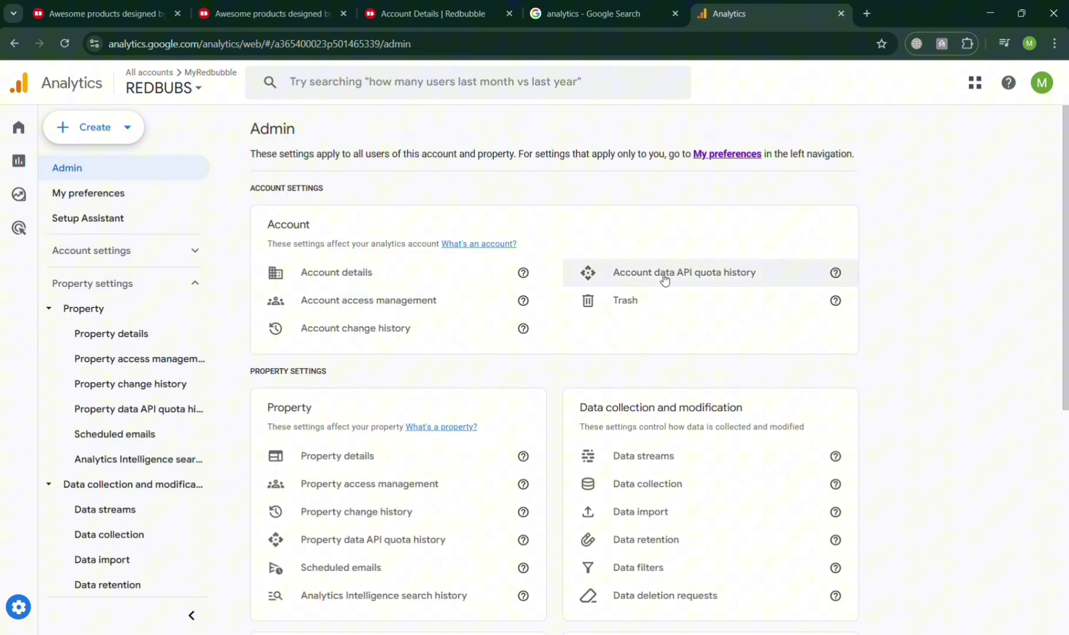
click(726, 154)
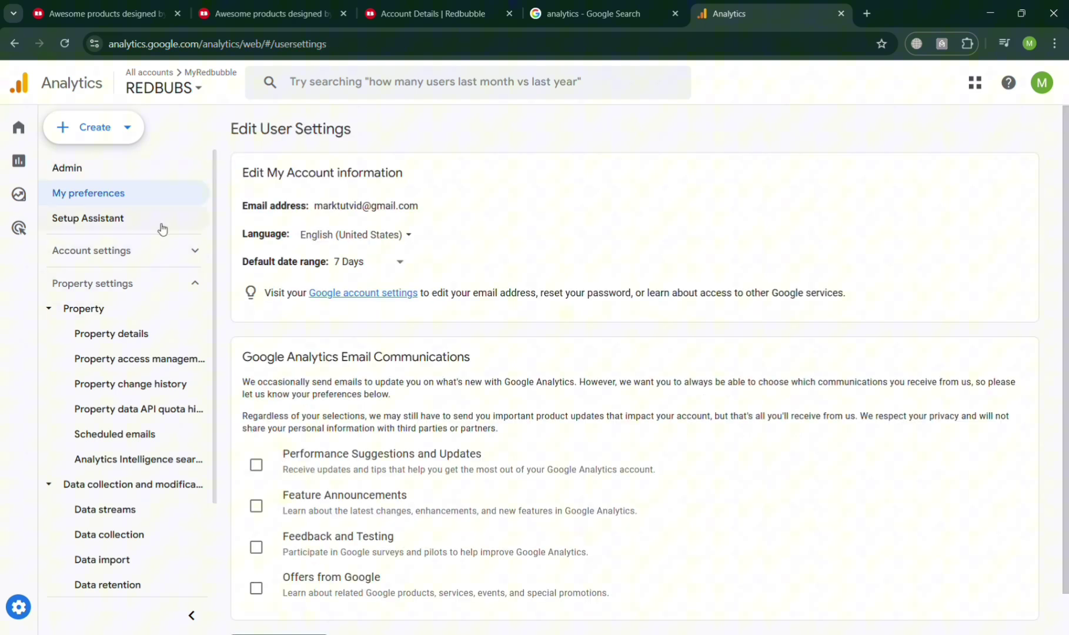
click(174, 178)
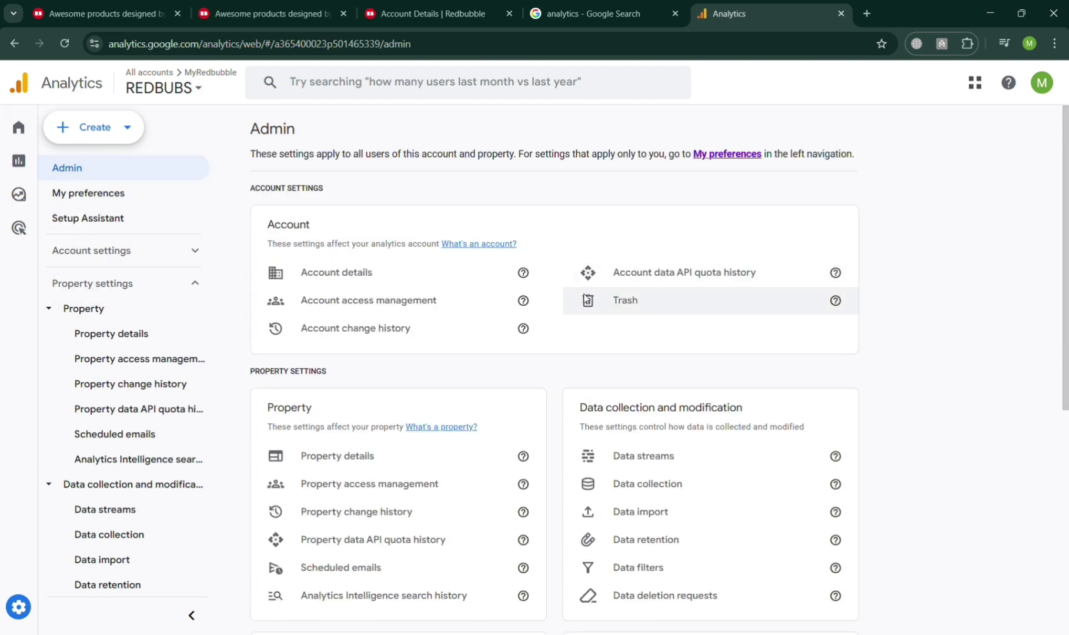
Collapse and re-expand Property settings and expand Account settings in the Admin sidebar
scroll(539, 460, down, 1)
scroll(539, 460, down, 5)
scroll(491, 432, down, 1)
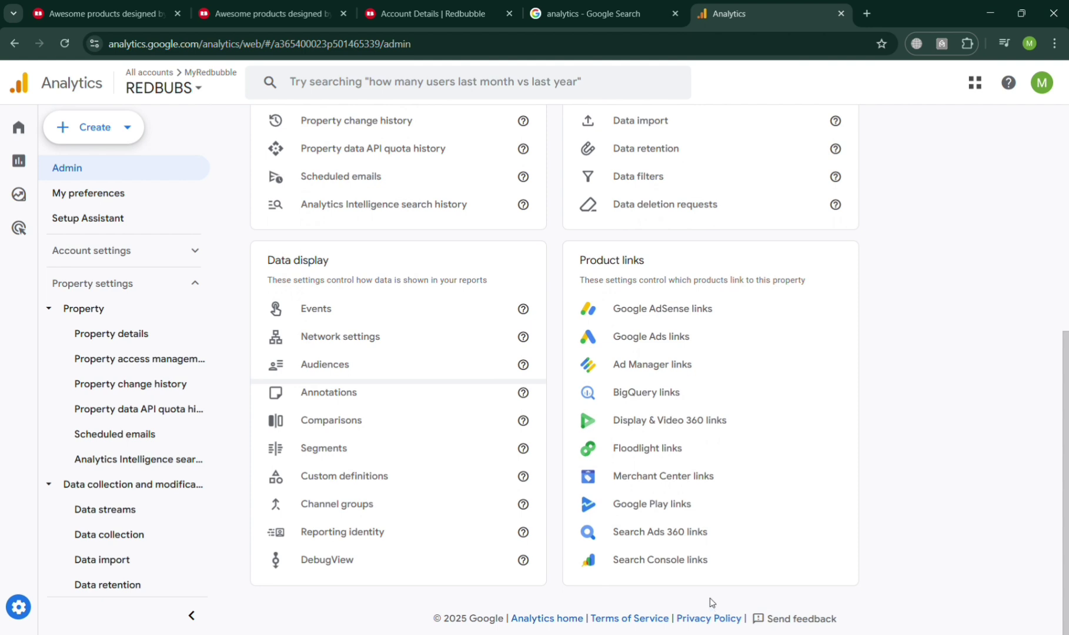
scroll(172, 461, down, 2)
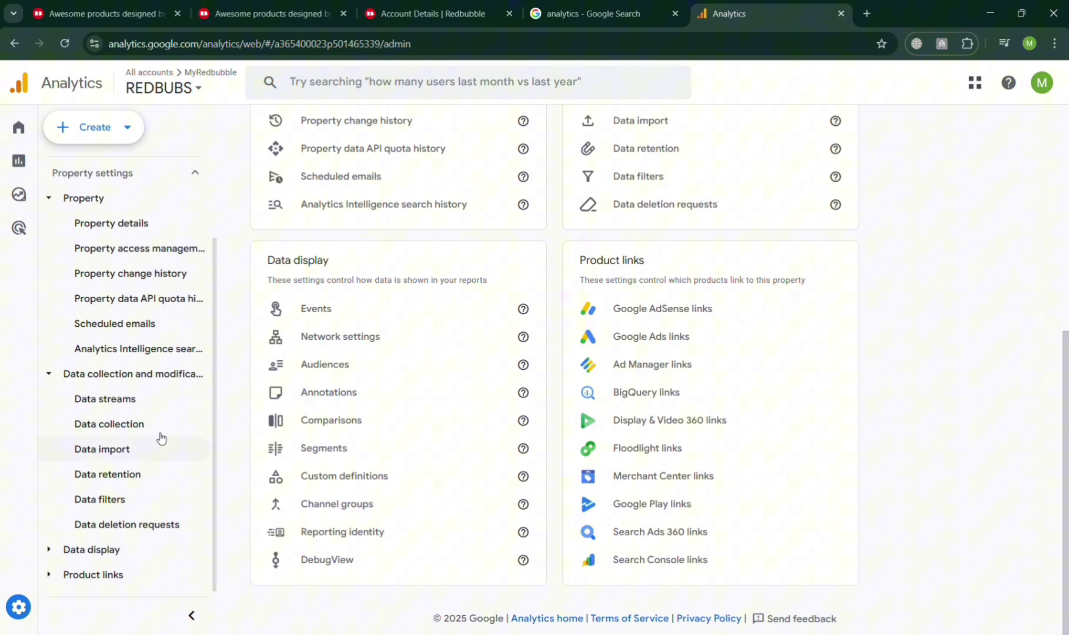
scroll(135, 535, up, 2)
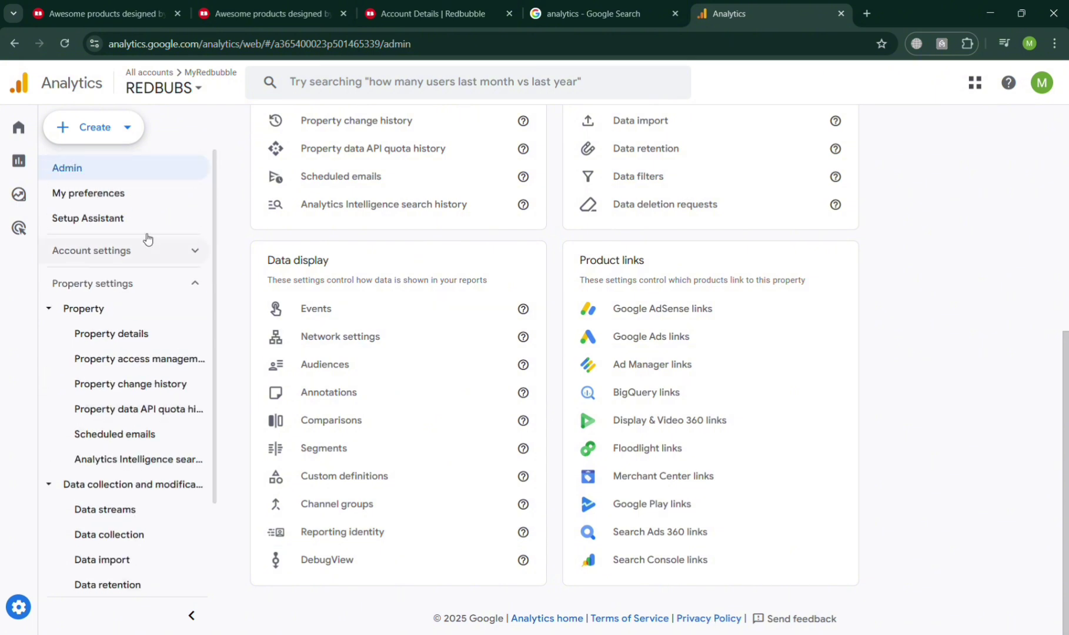
click(196, 283)
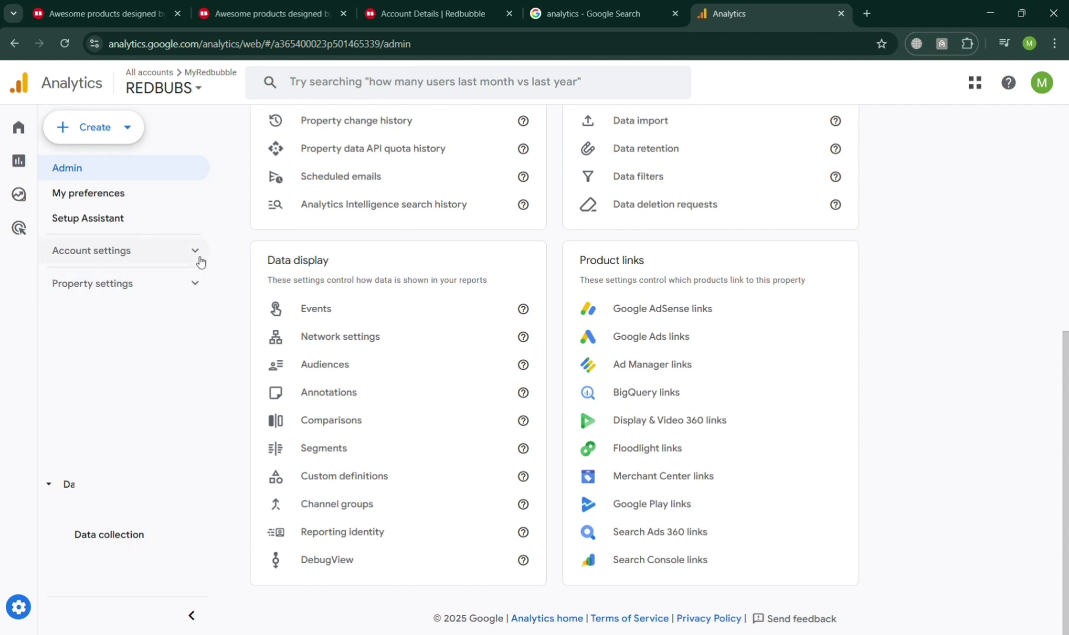
click(196, 252)
click(194, 433)
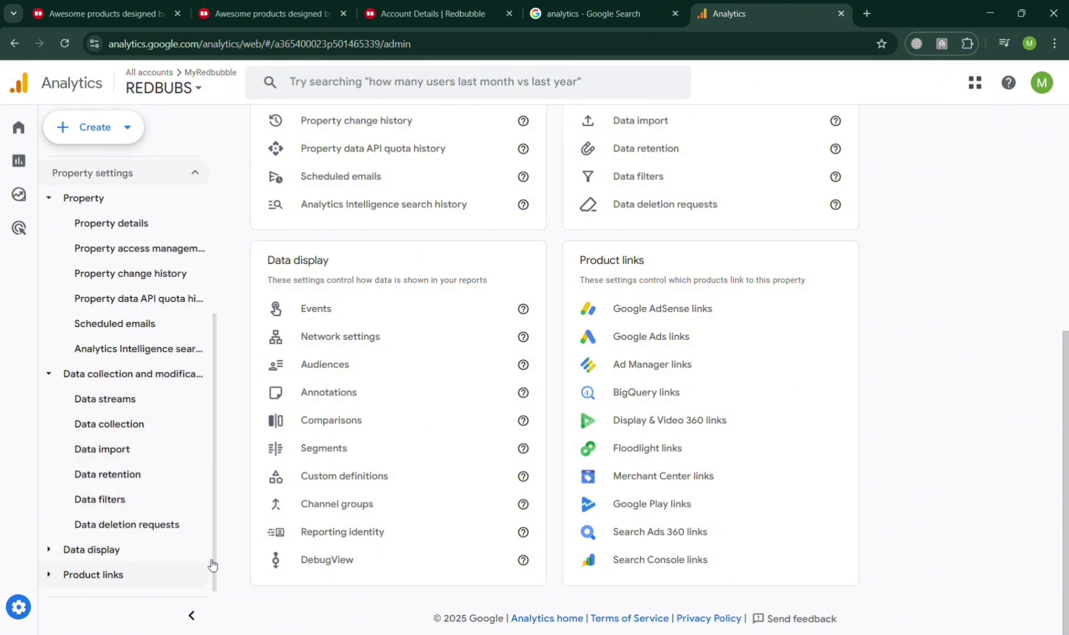
Expand the Data display and Product links groups to show Events, Audiences and Google Ads links
click(48, 551)
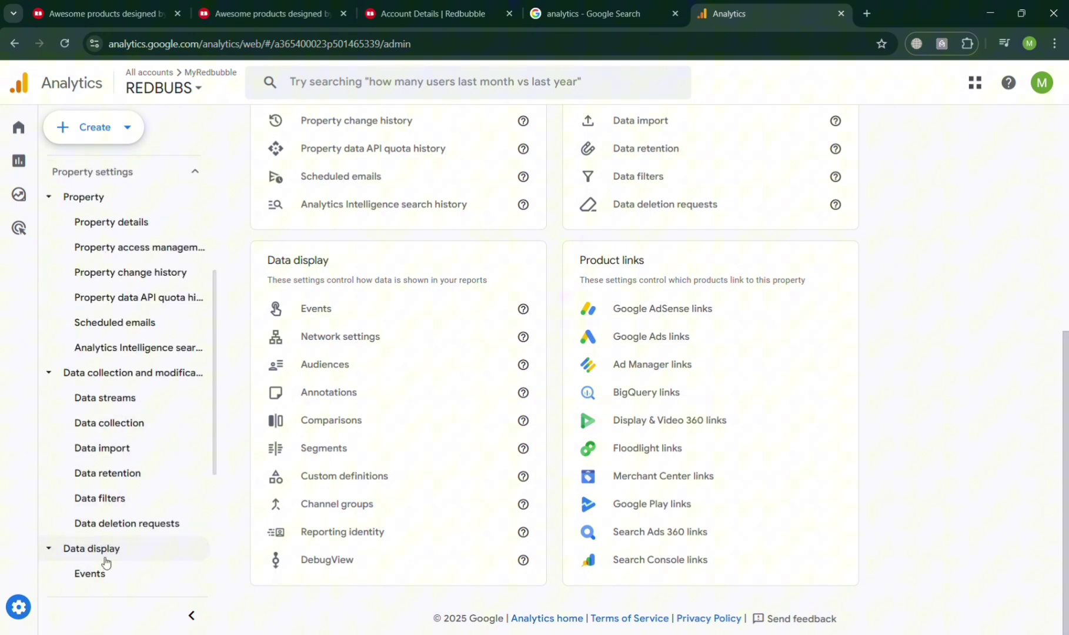
scroll(106, 564, down, 1)
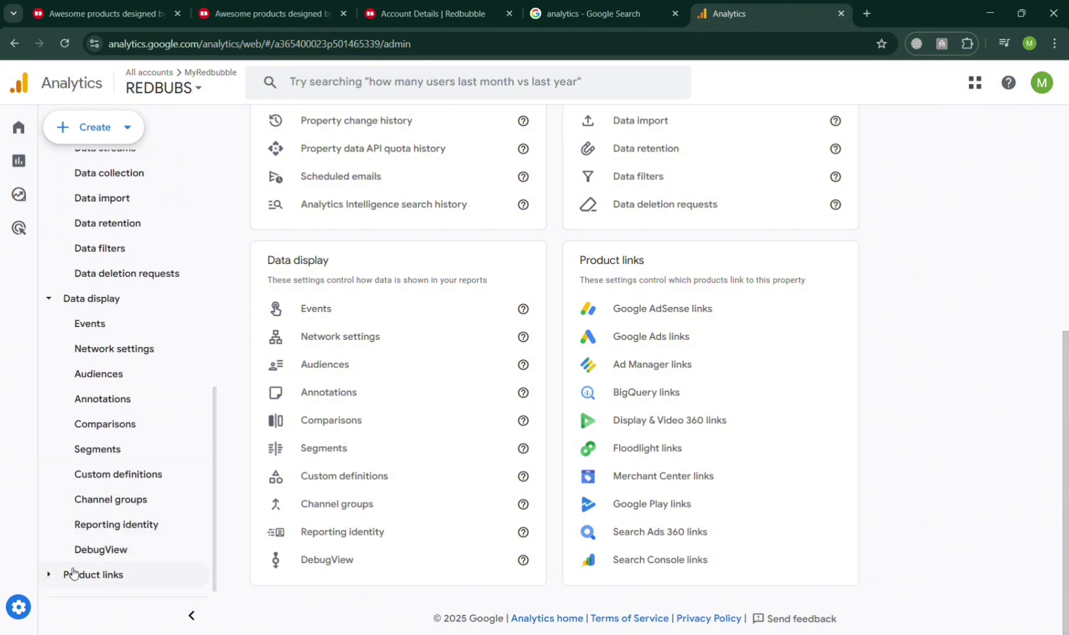
click(51, 575)
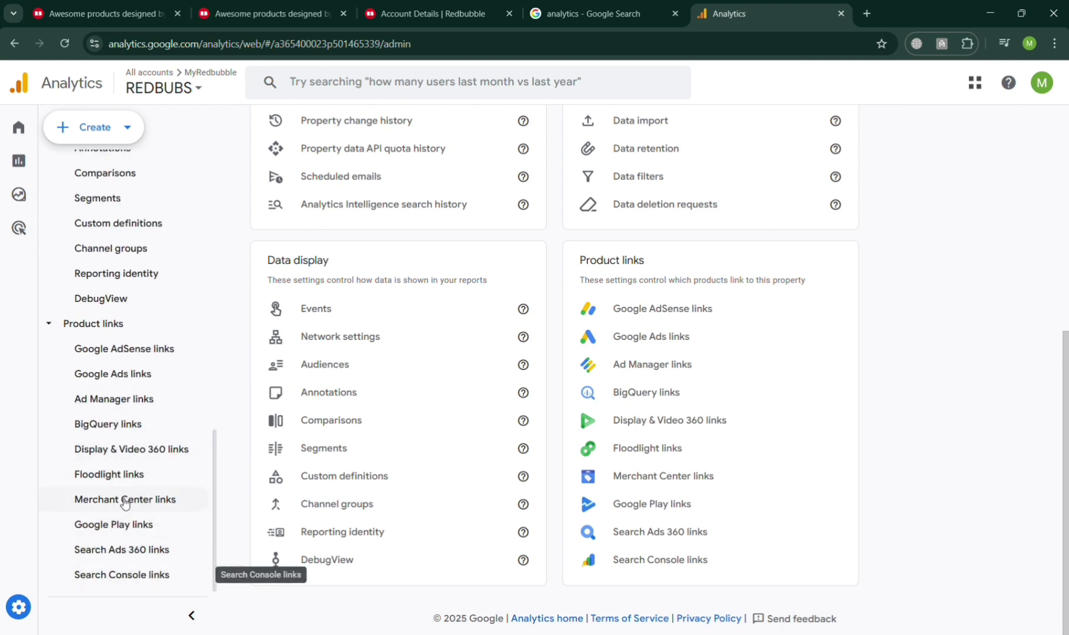
scroll(171, 425, up, 4)
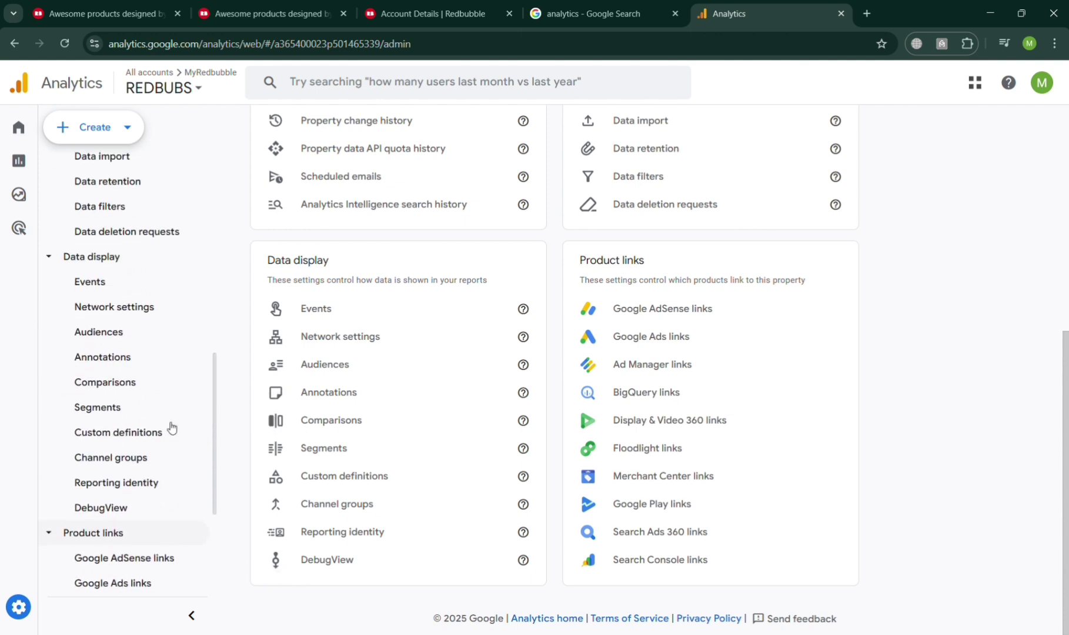
scroll(111, 424, up, 3)
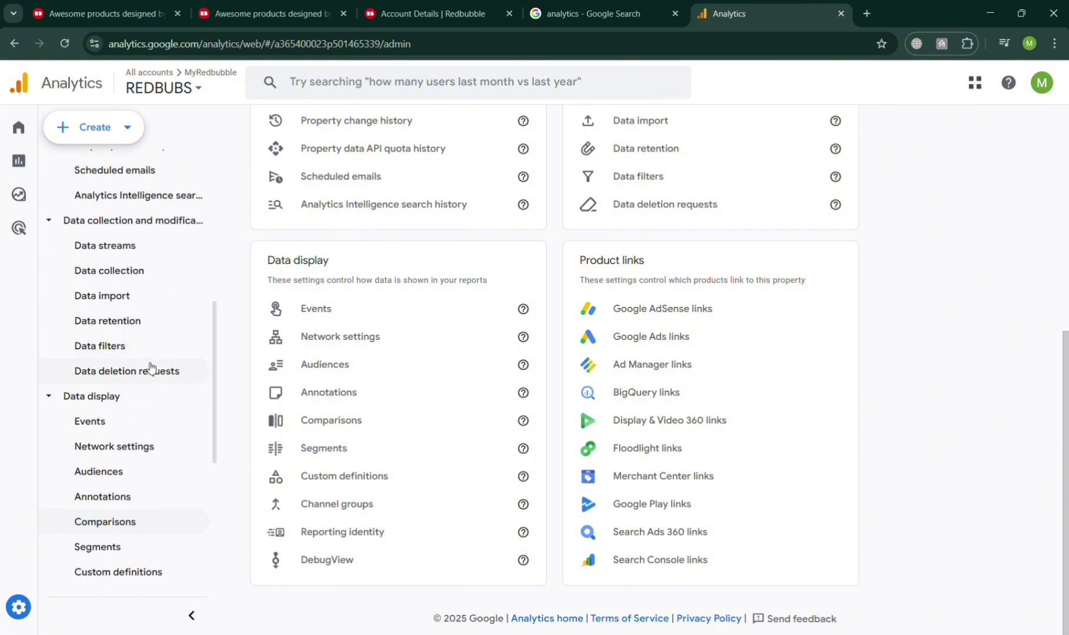
click(271, 13)
mouse_move(556, 142)
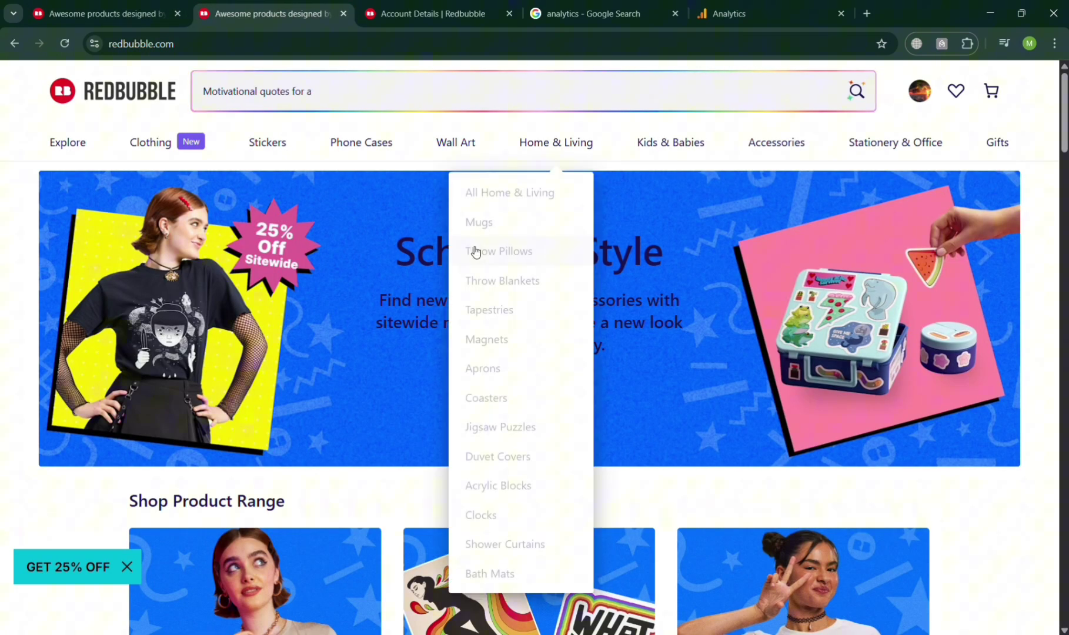
click(435, 11)
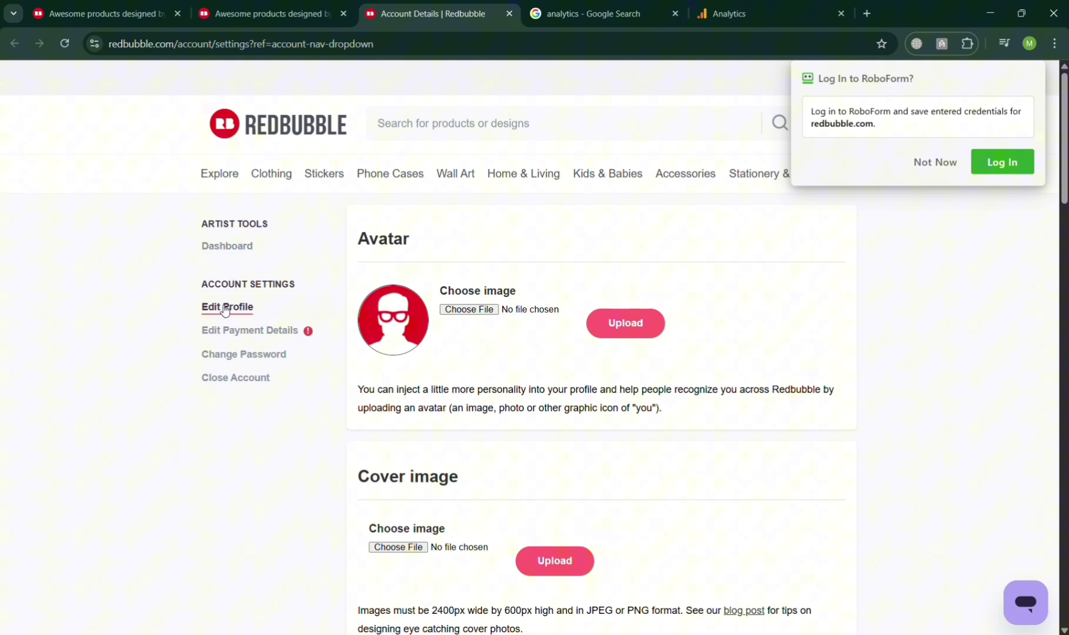
click(741, 13)
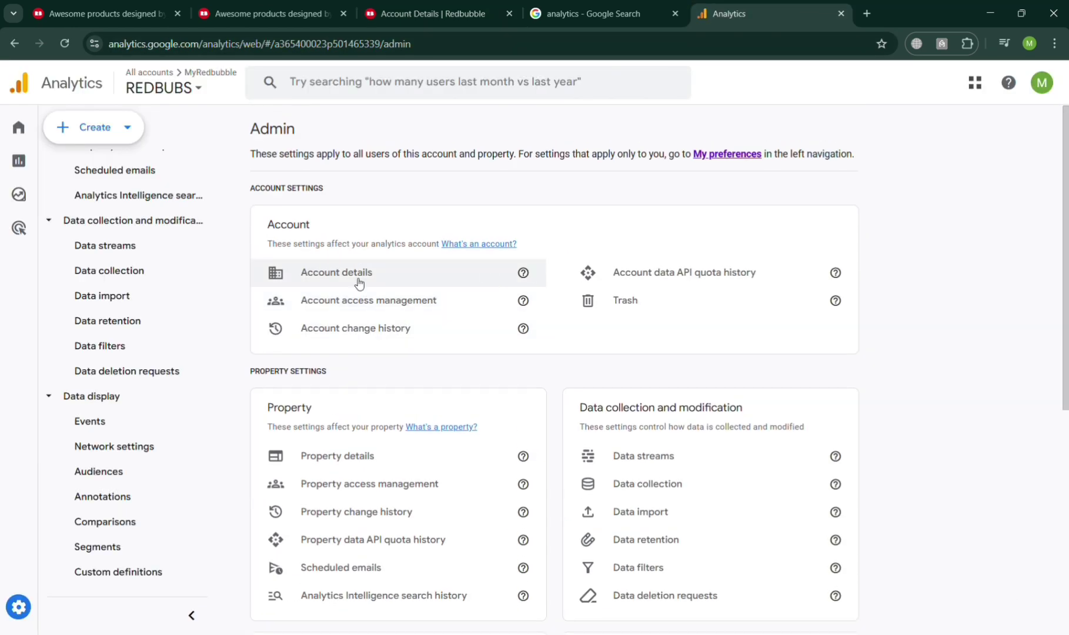
View the MyRedbubble account details, then go to the Analytics home page
click(362, 277)
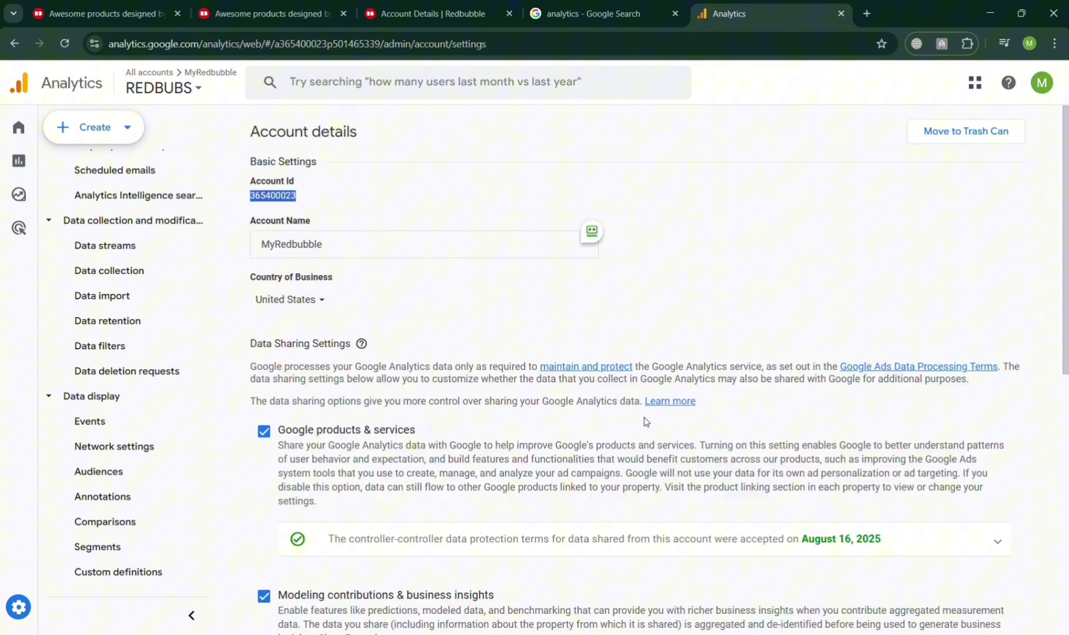
click(664, 8)
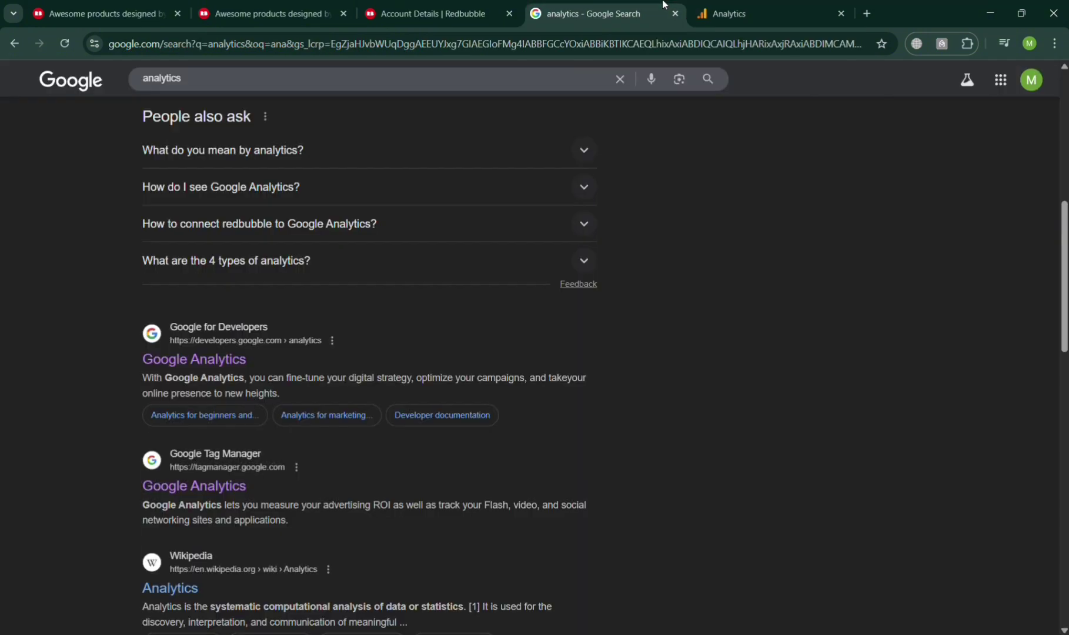
click(754, 6)
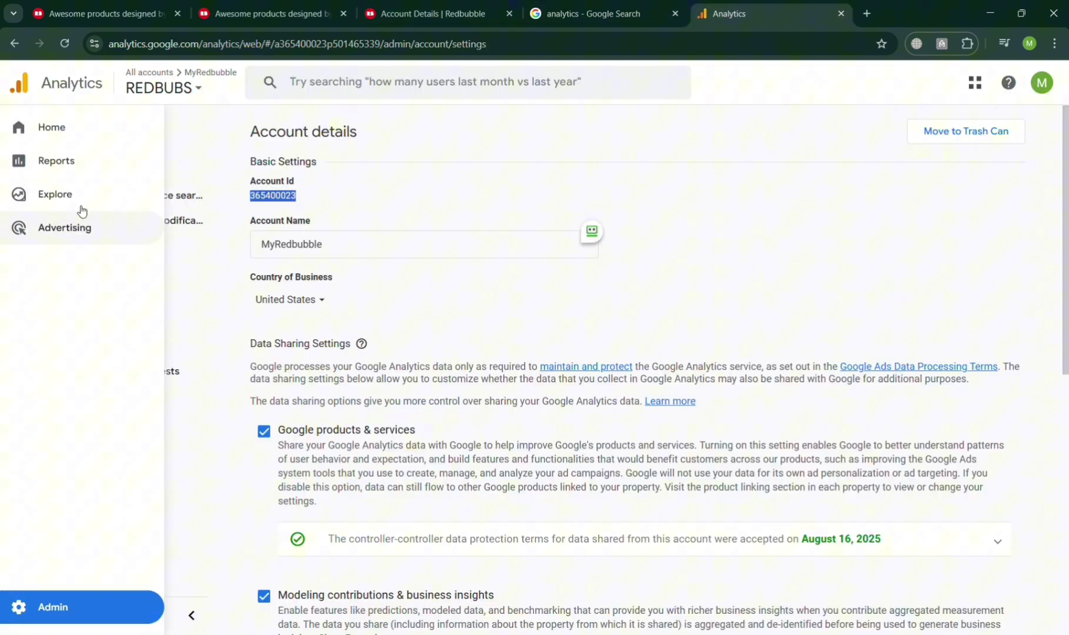
click(58, 129)
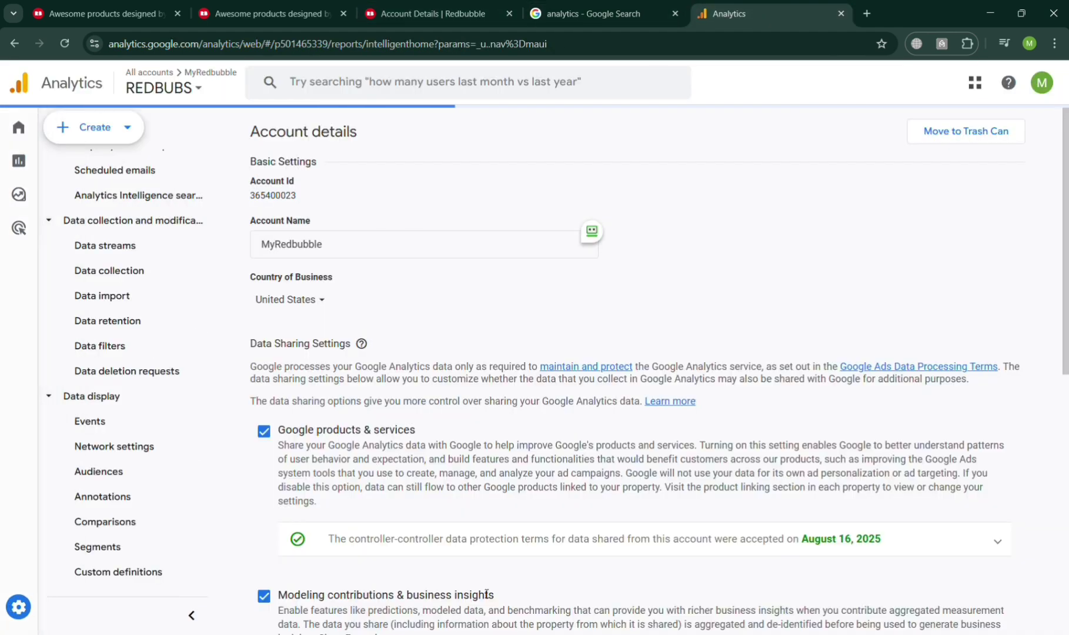
Apply the User behavior template to the Reports snapshot
scroll(470, 452, down, 2)
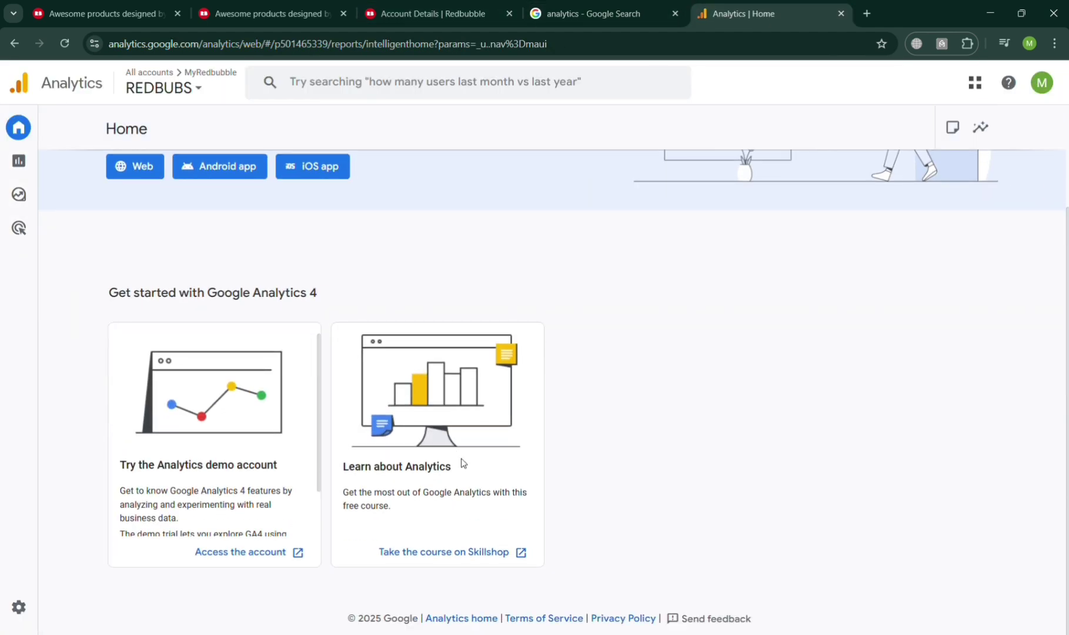
scroll(463, 468, up, 2)
mouse_move(31, 203)
click(48, 165)
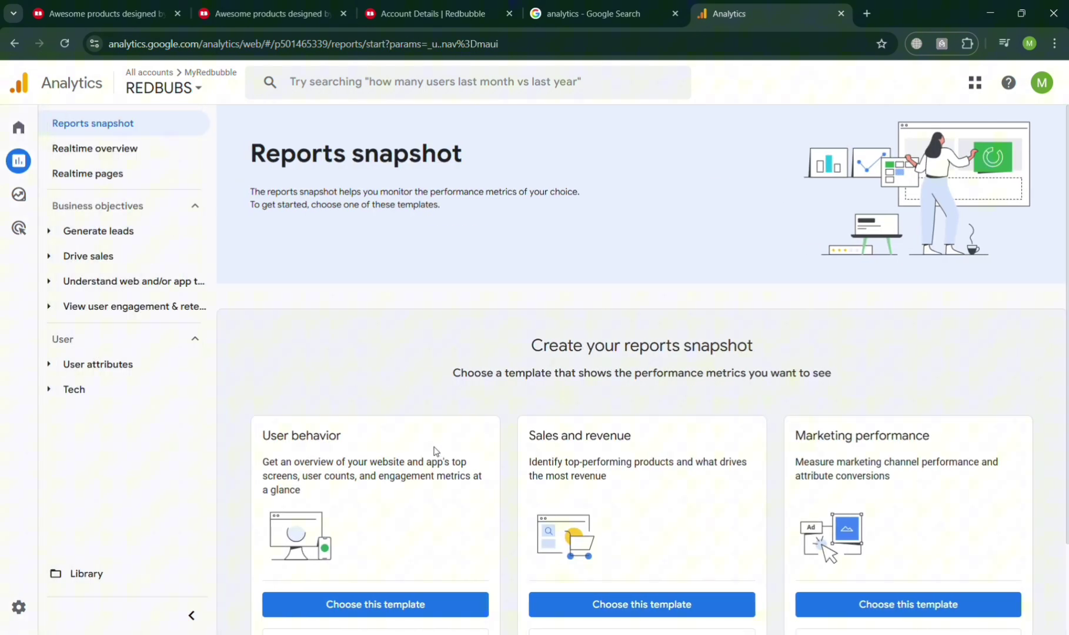
scroll(432, 451, down, 2)
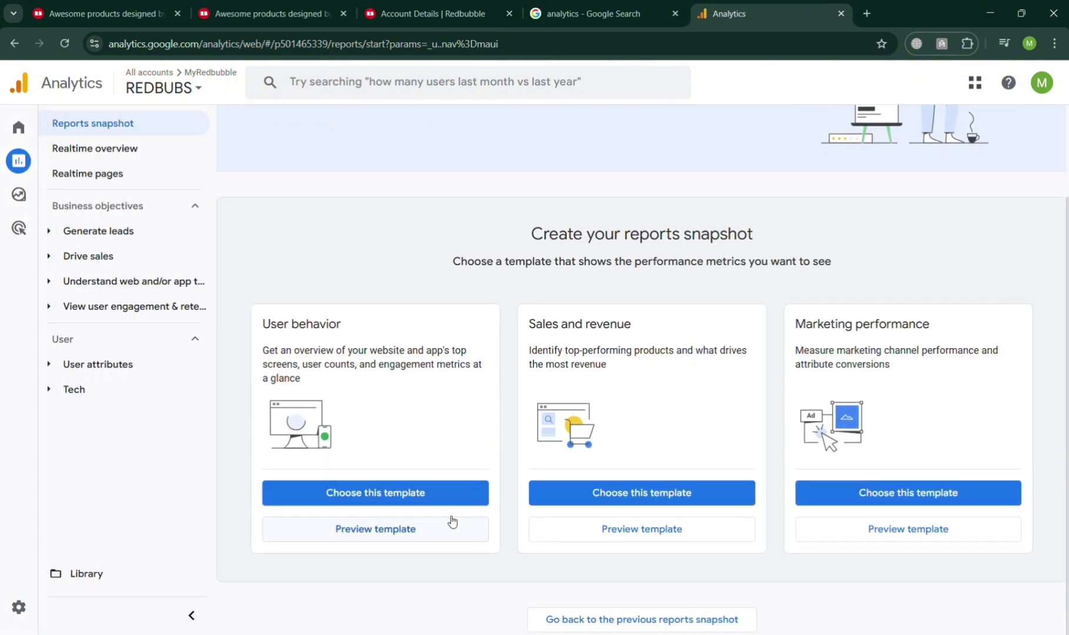
click(452, 499)
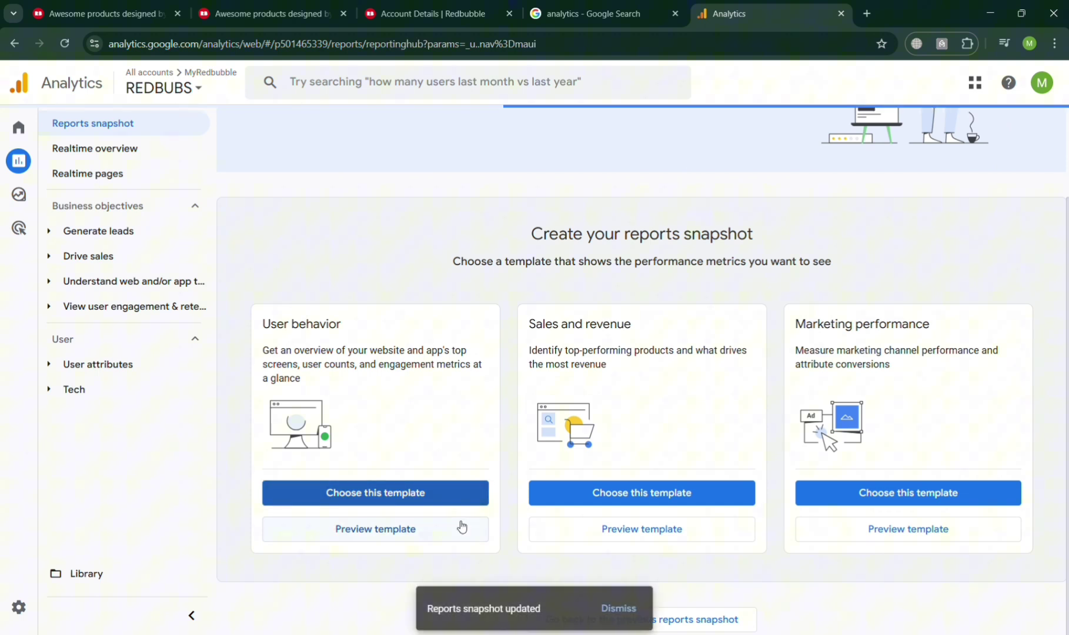